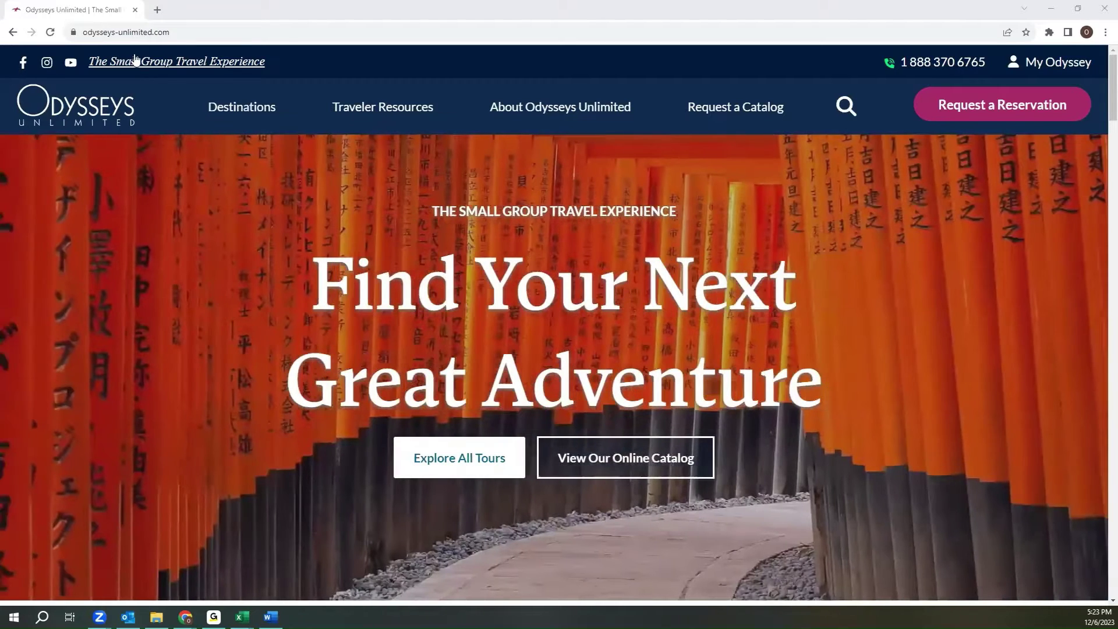
- Go to myodyssey.odysseys-unlimited.com in the browser's address bar
click(143, 34)
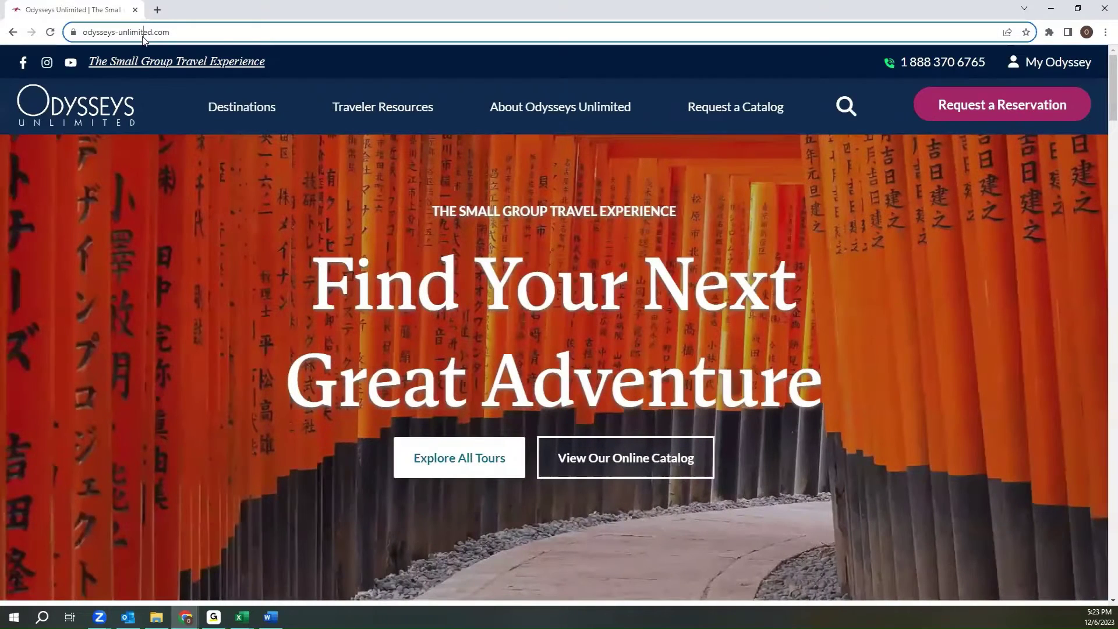
click(142, 34)
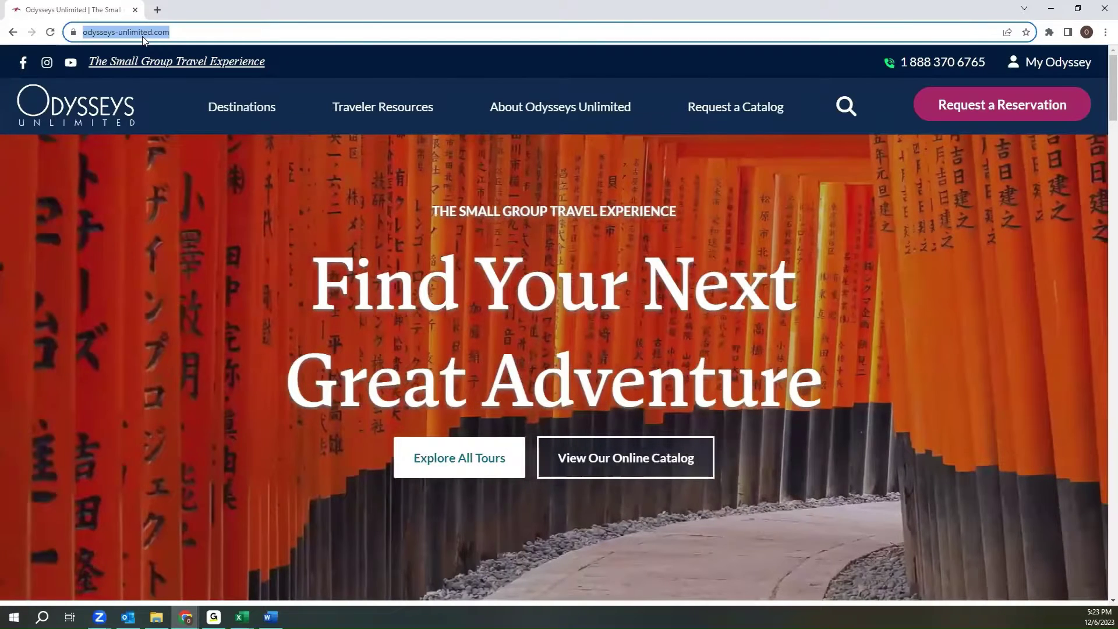
text(myodyssey)
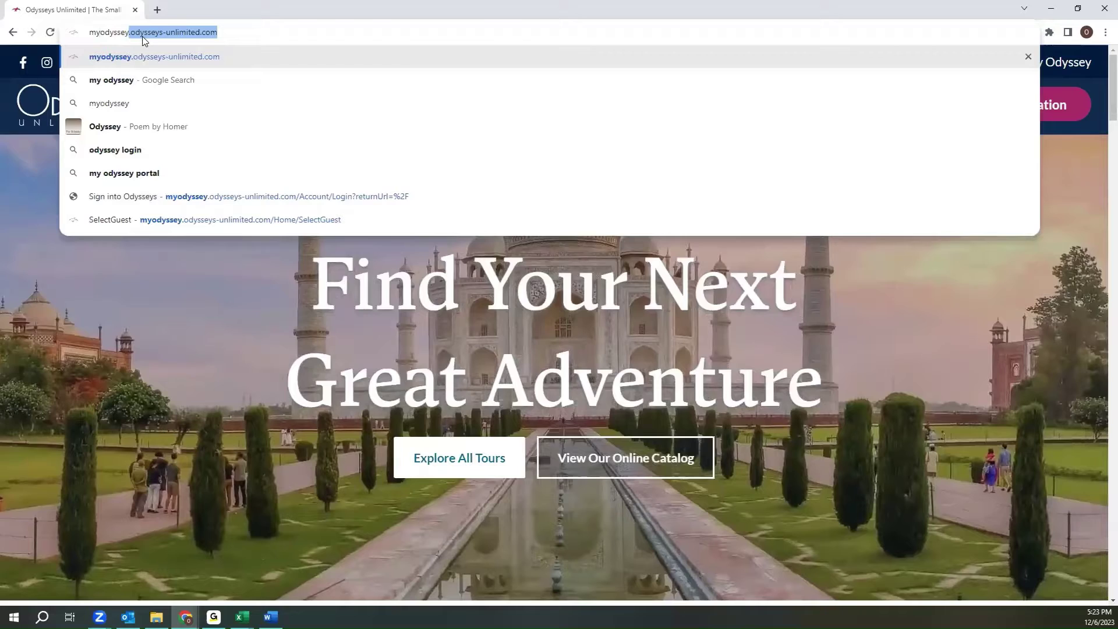
text(.odysseys-)
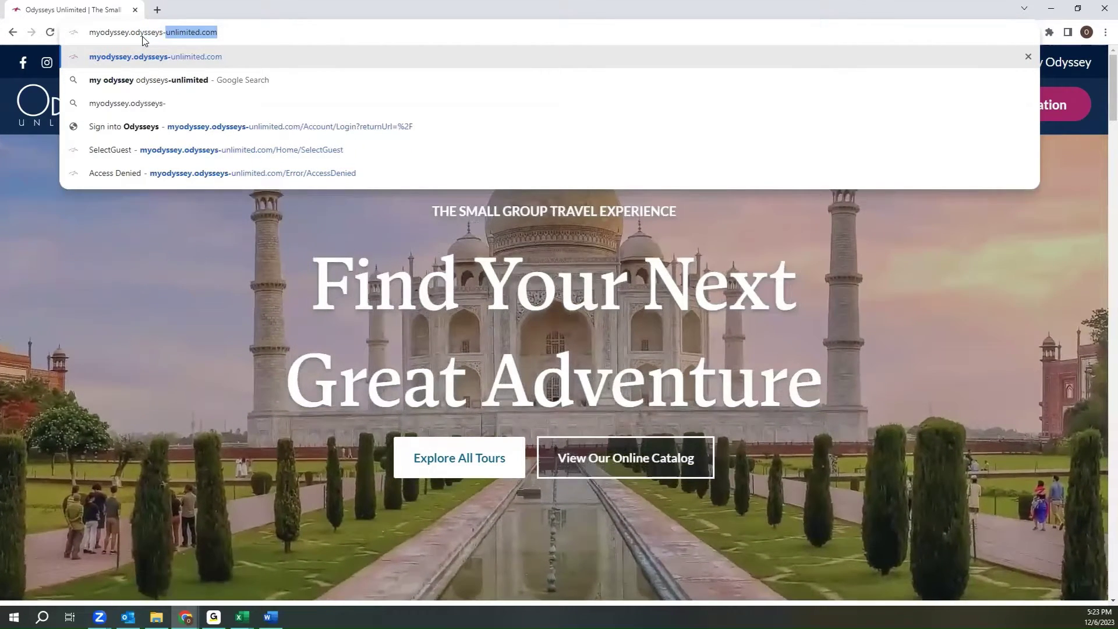
text(unlimited)
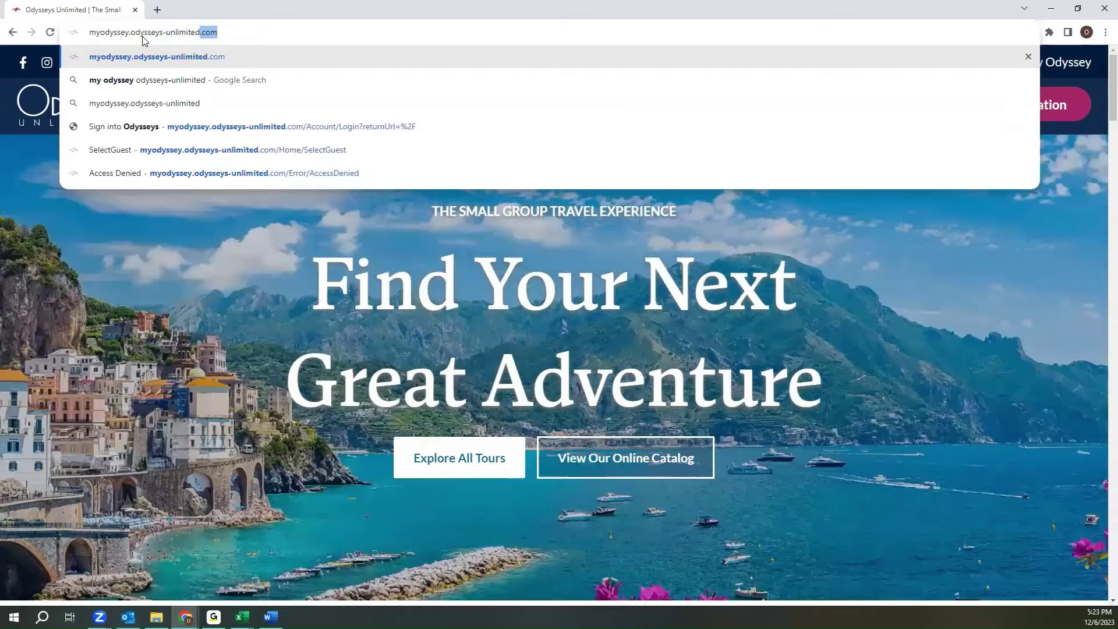
text(.com)
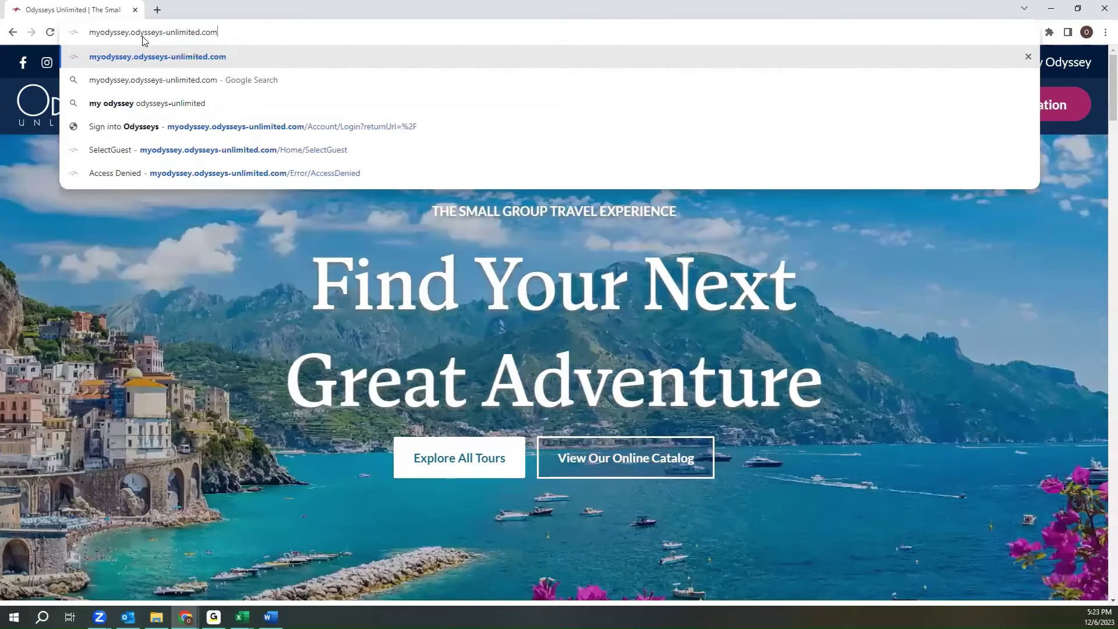
key(Return)
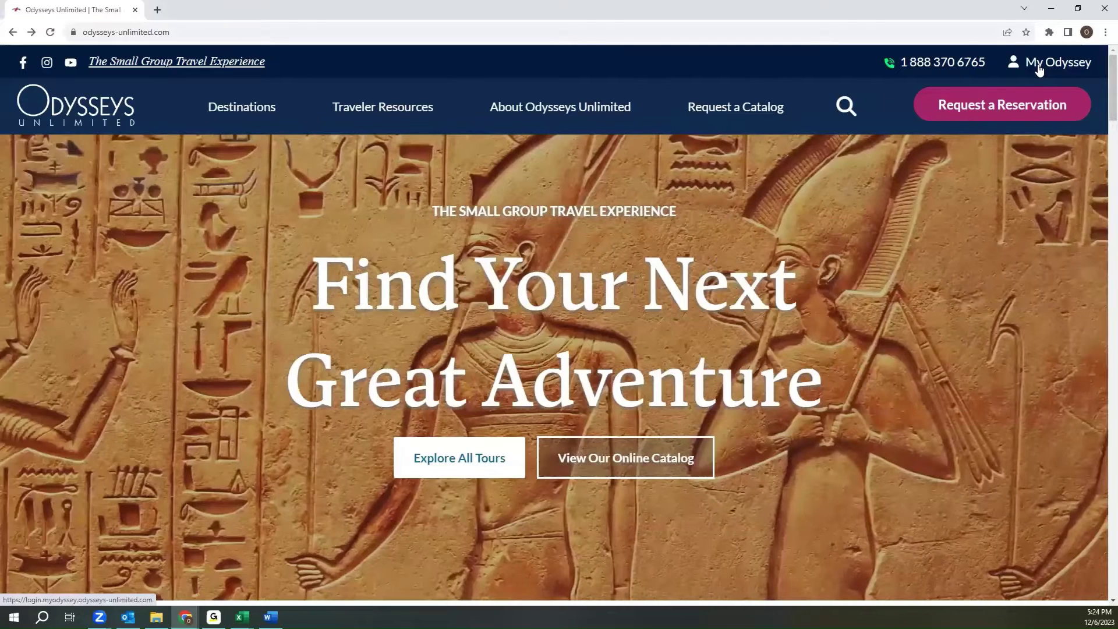
- Open the My Odyssey guest sign-in and submit the guest account's e-mail address
click(1039, 67)
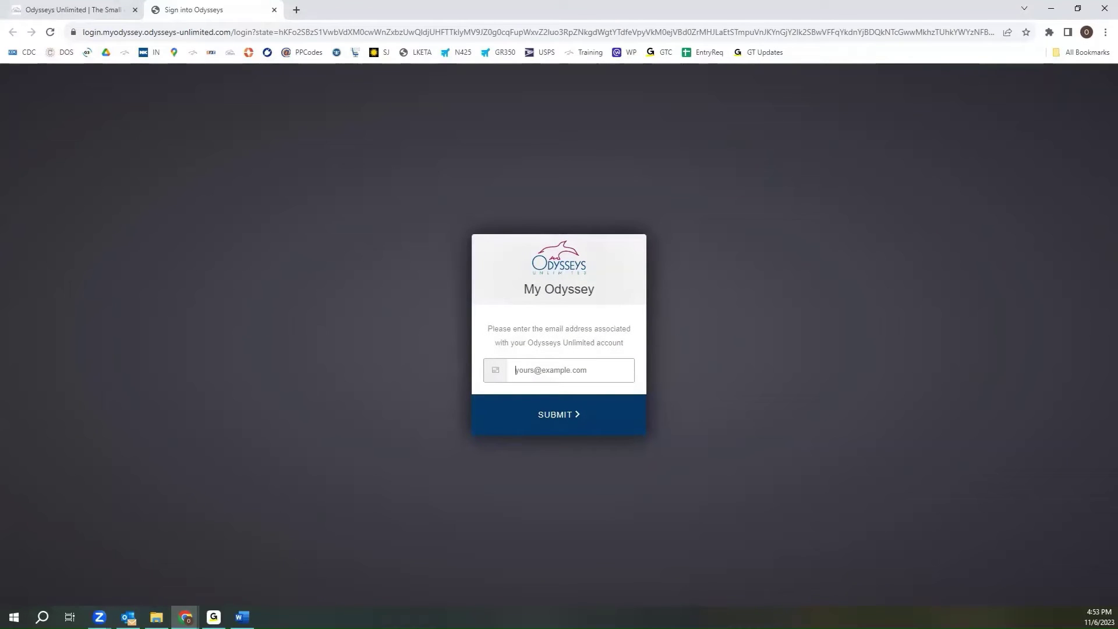
key(alt+Tab)
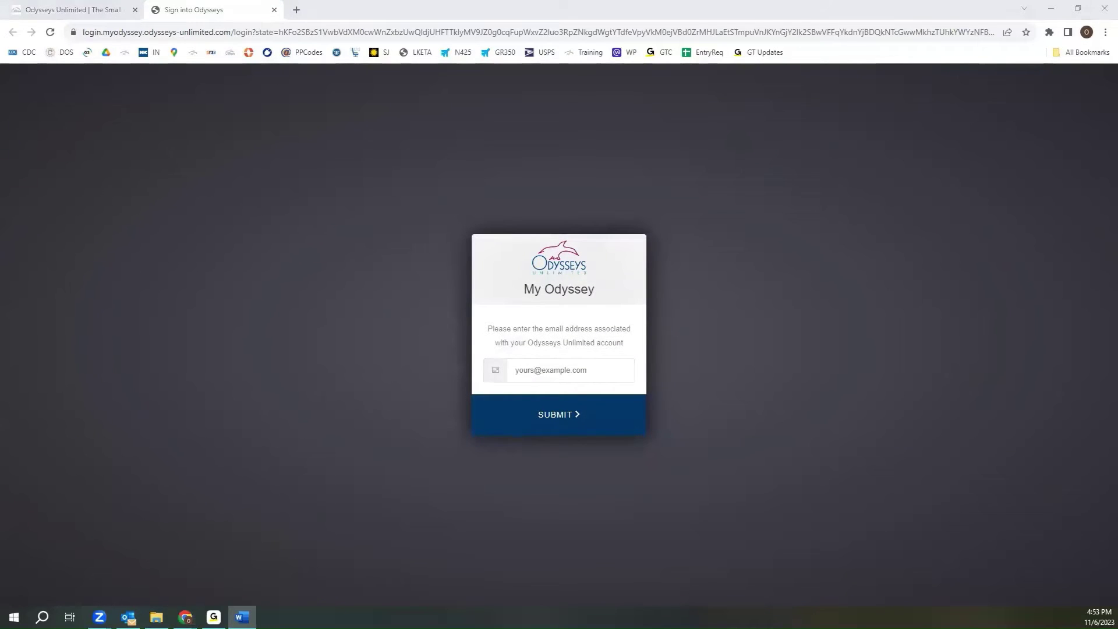
click(554, 369)
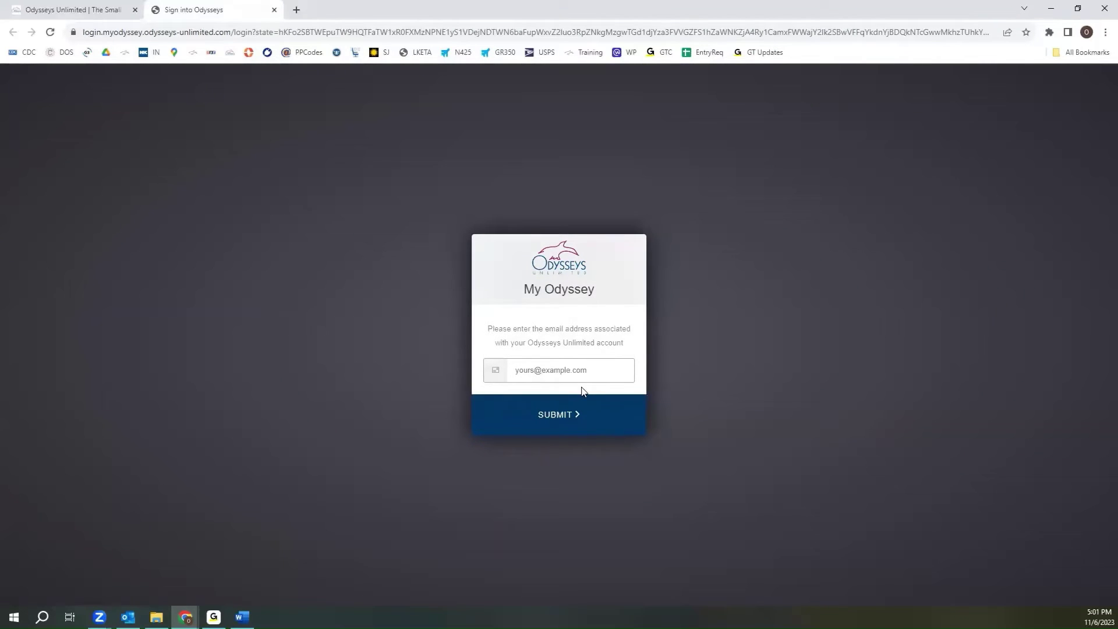
click(600, 376)
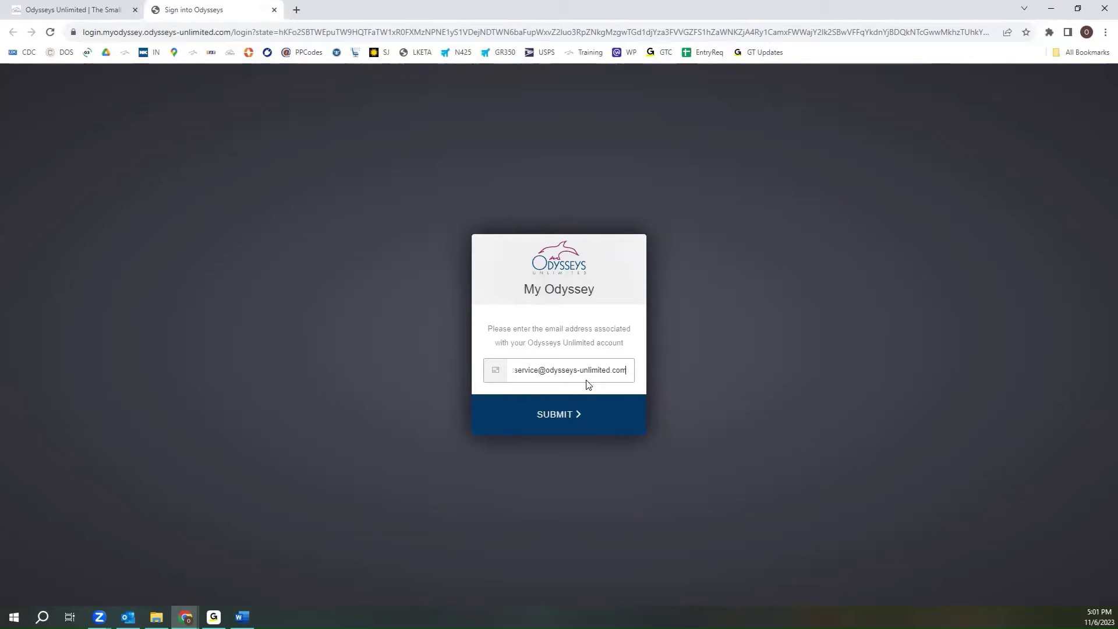
click(583, 412)
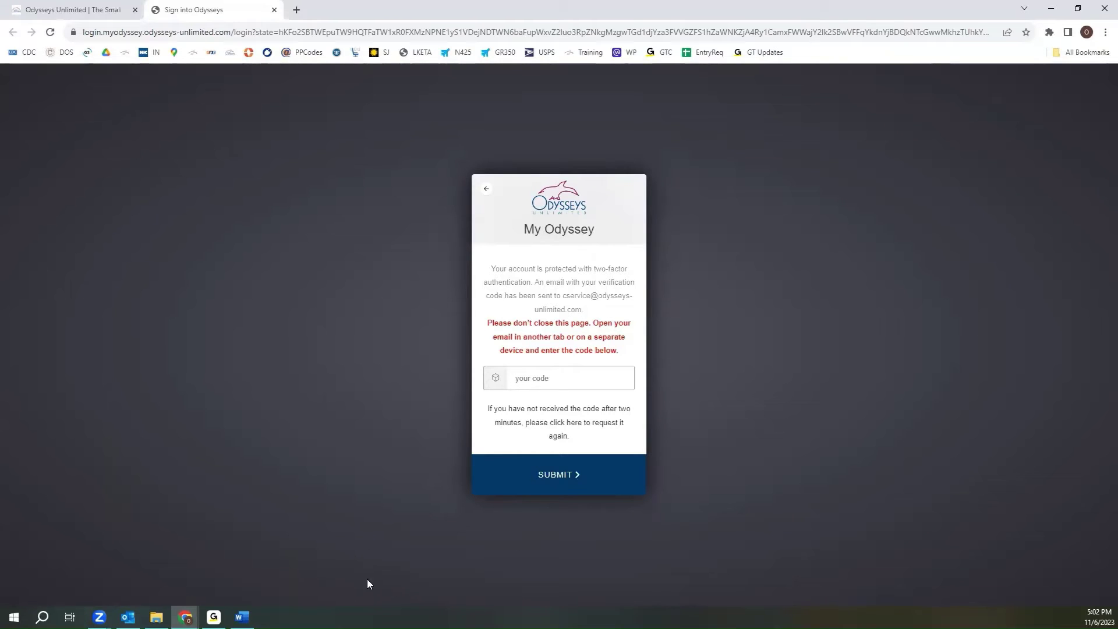
- Load gmail.com in a new tab, close it, and bring up Outlook with the code email
click(297, 10)
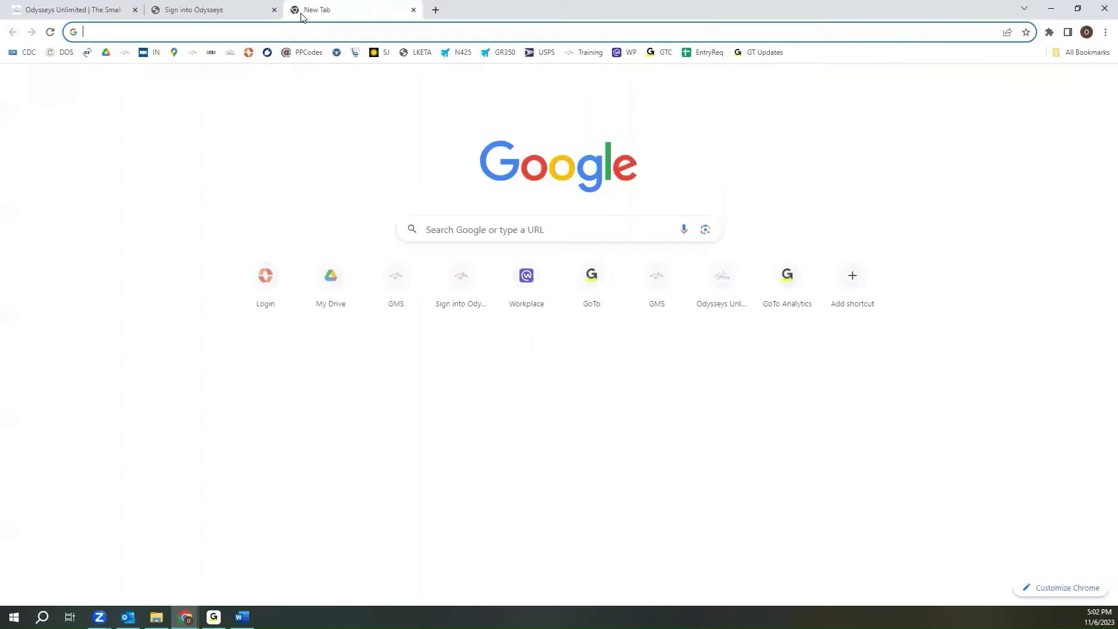
text(gmail.com)
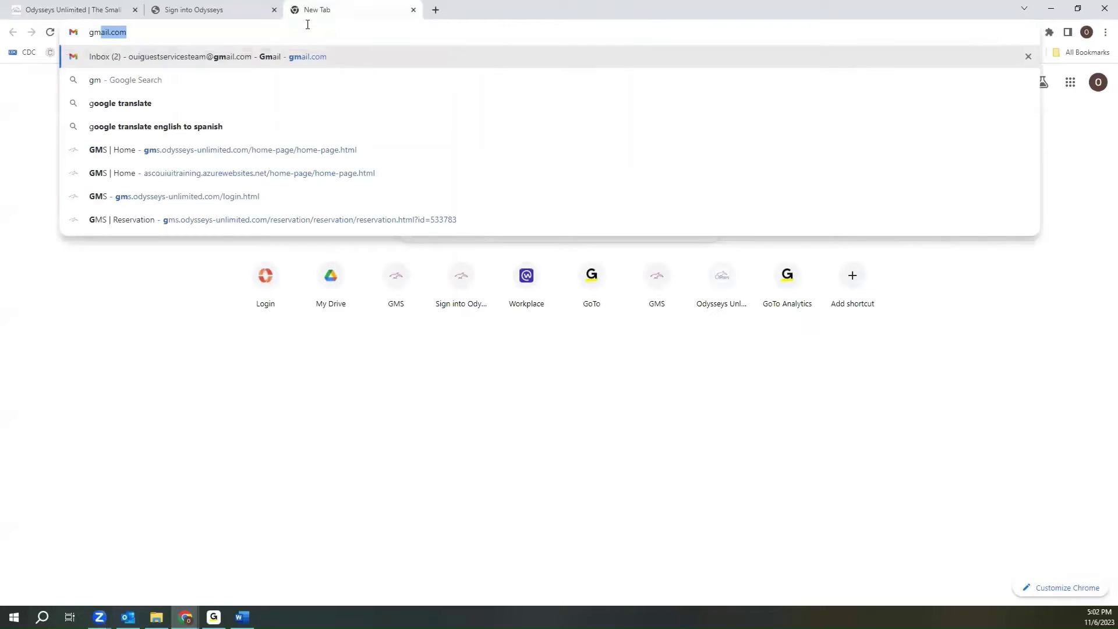
key(Return)
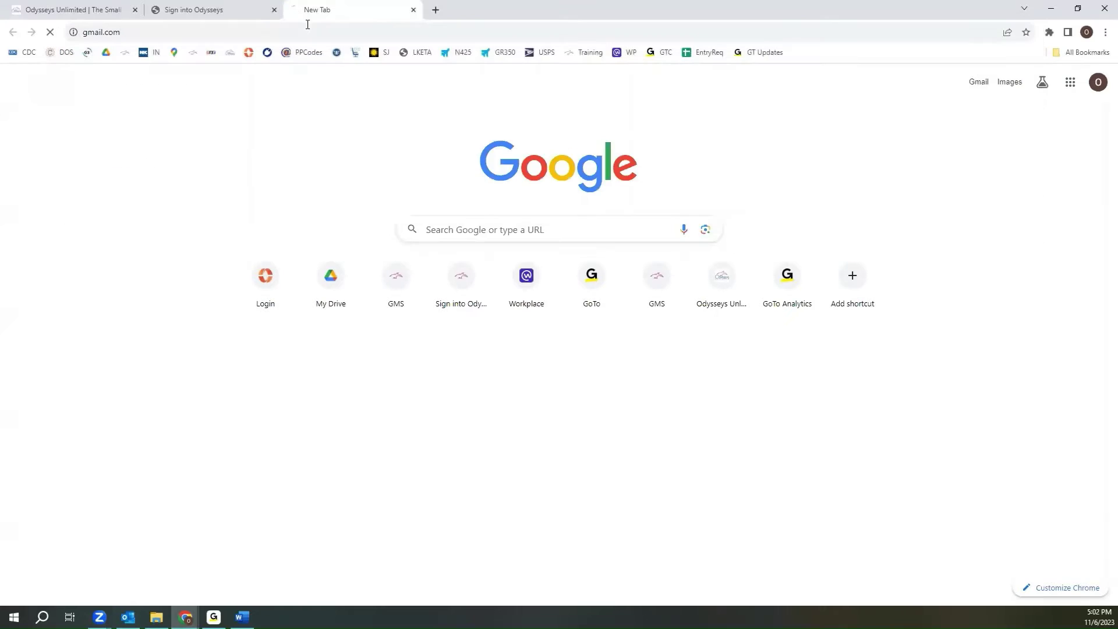
key(ctrl+w)
click(128, 617)
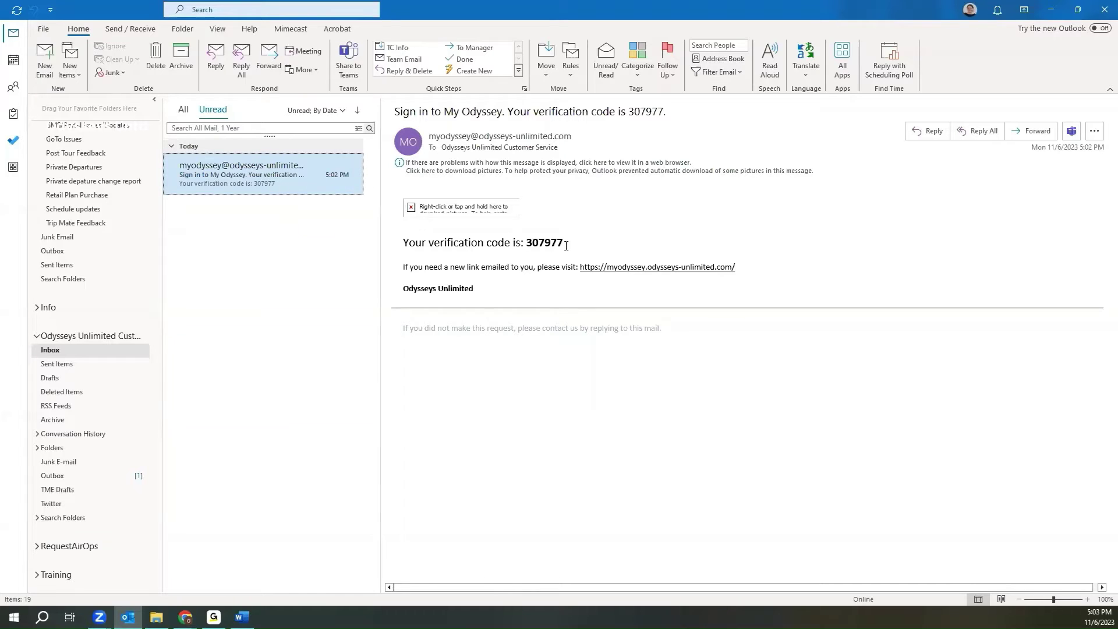
- Copy the verification code from the My Odyssey email body, then delete that email
drag(566, 243, 531, 247)
right_click(531, 248)
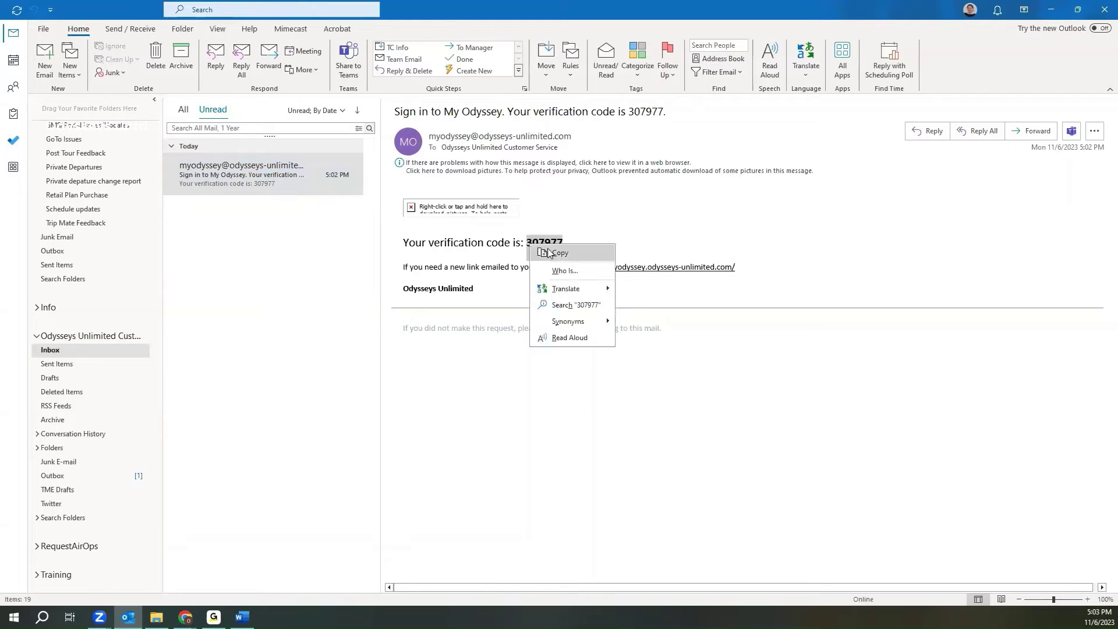
click(547, 252)
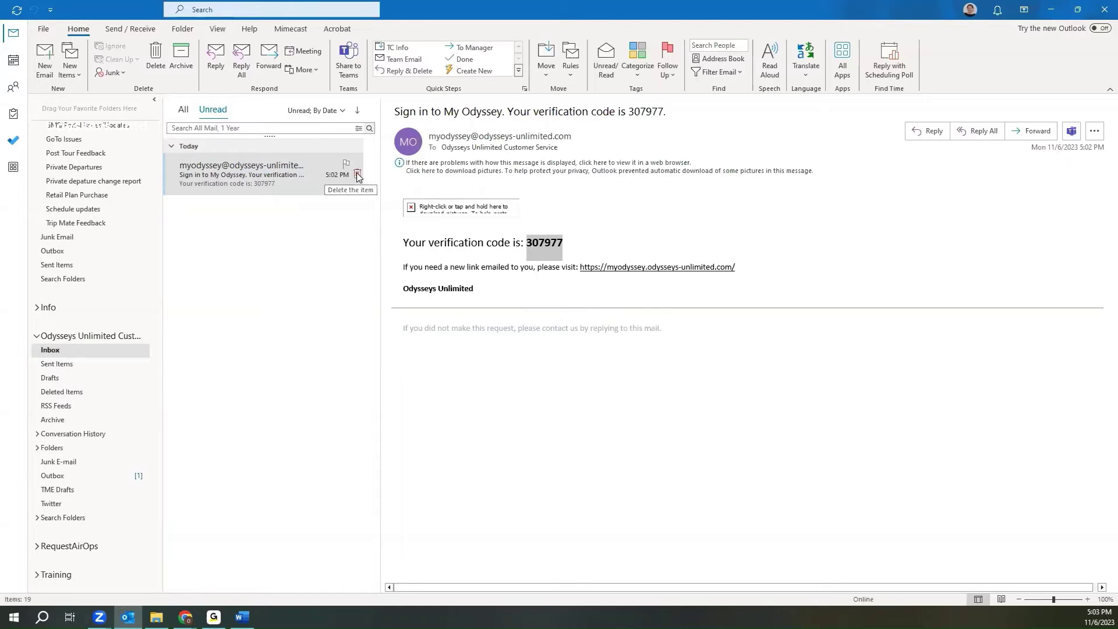
click(358, 175)
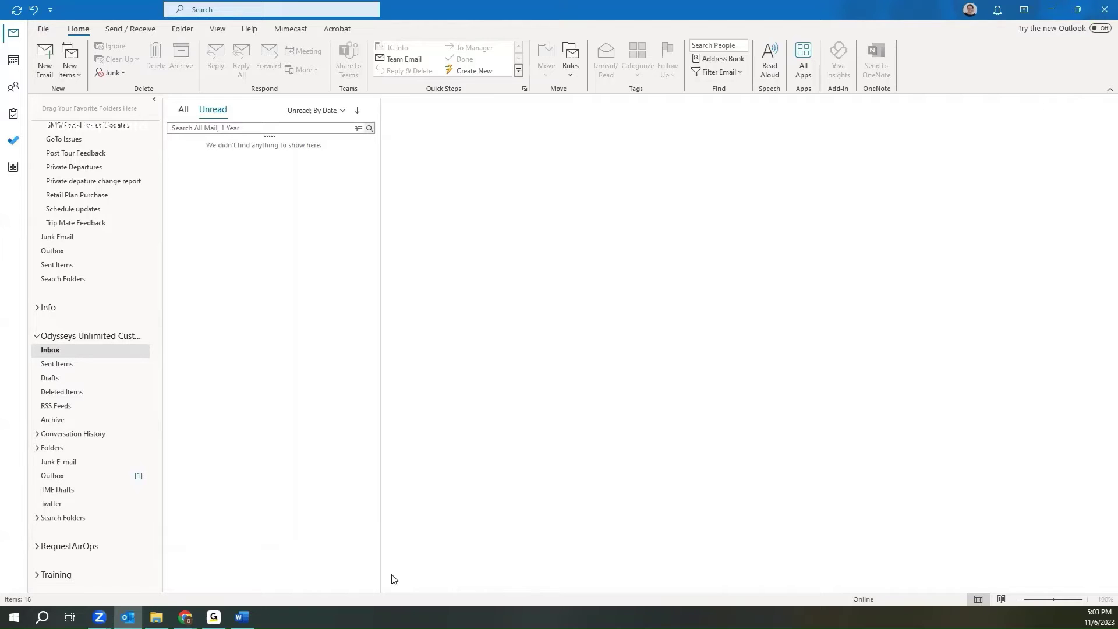
- Paste the copied code into the verification field, submit it, and place the portal tab second
mouse_move(185, 616)
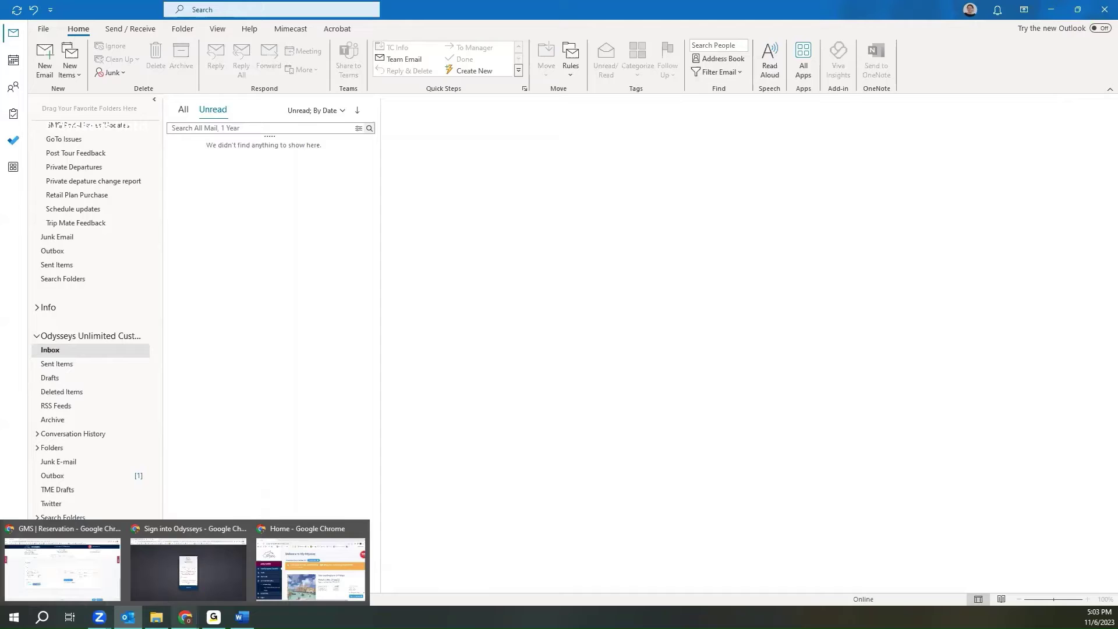
click(207, 579)
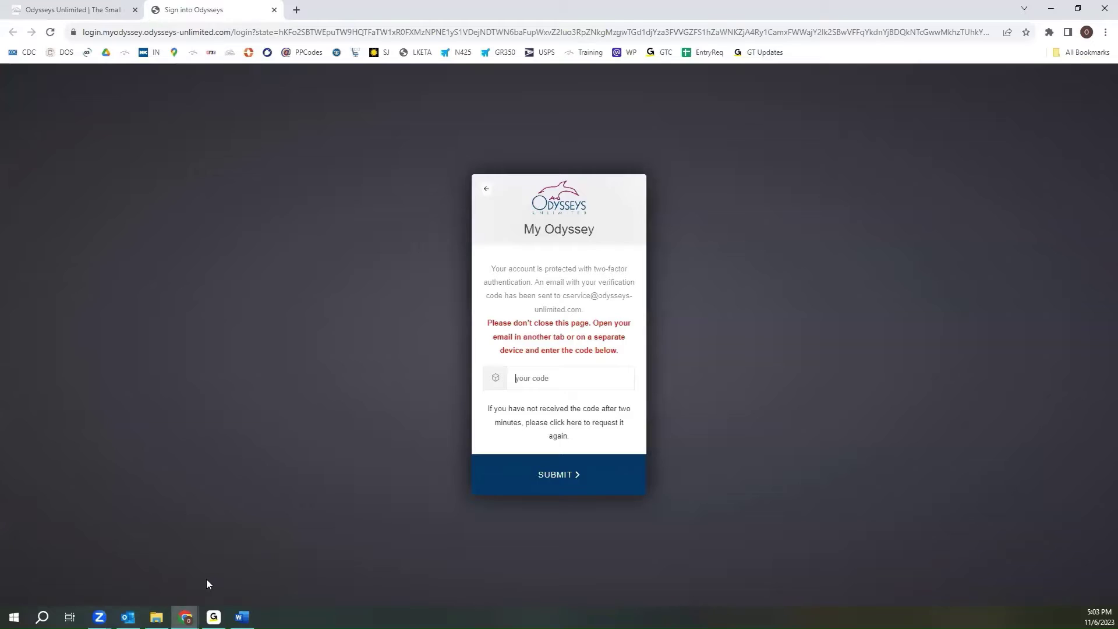
click(551, 379)
key(ctrl+v)
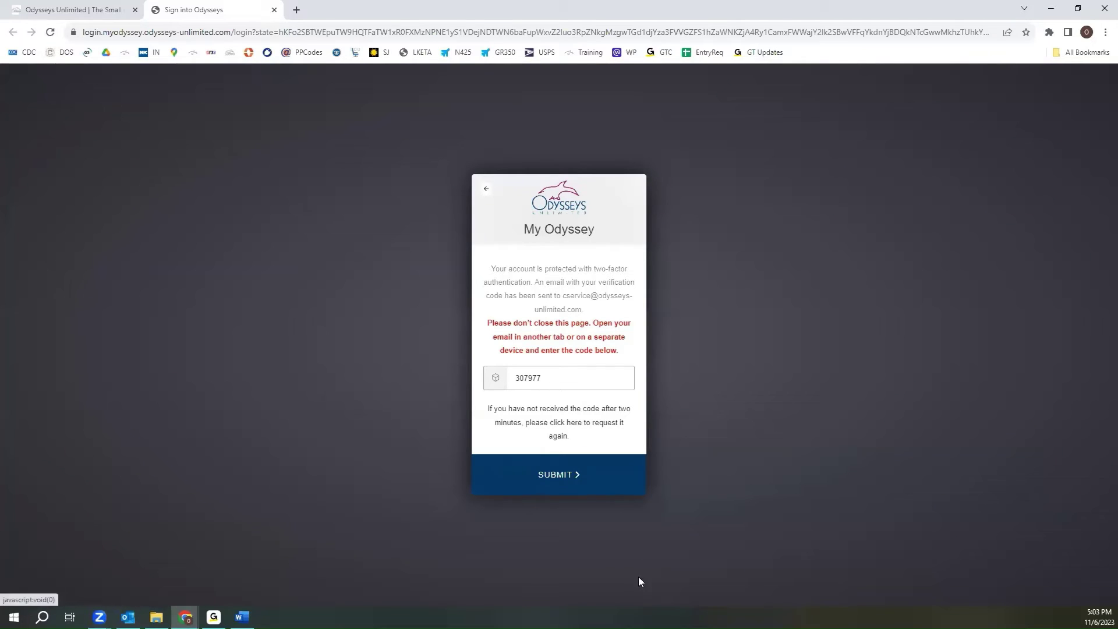
click(574, 479)
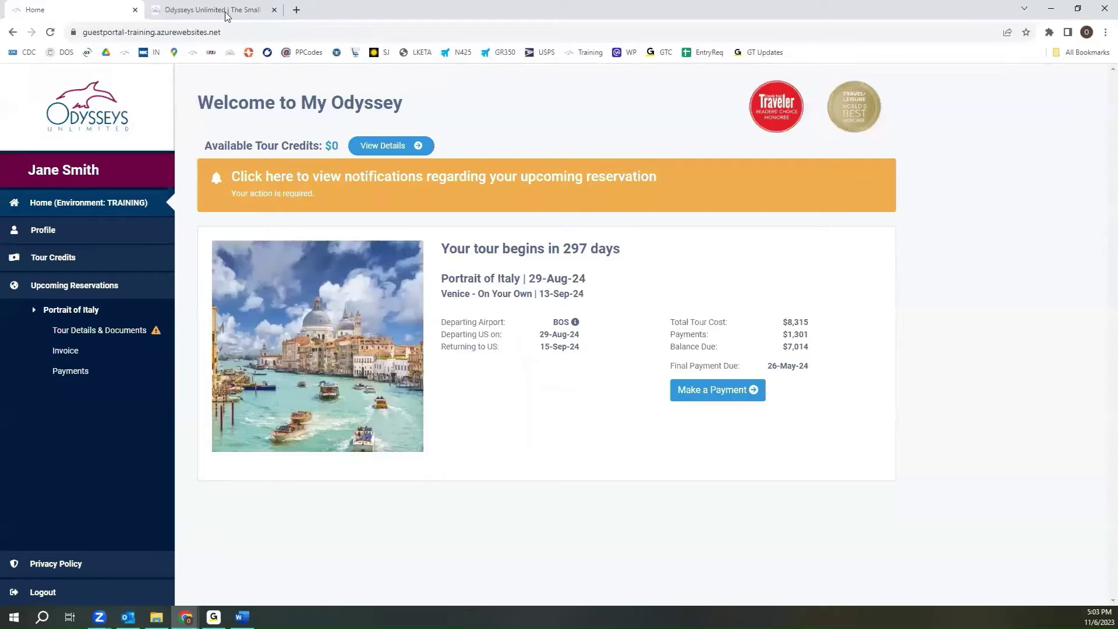
drag(227, 16, 226, 17)
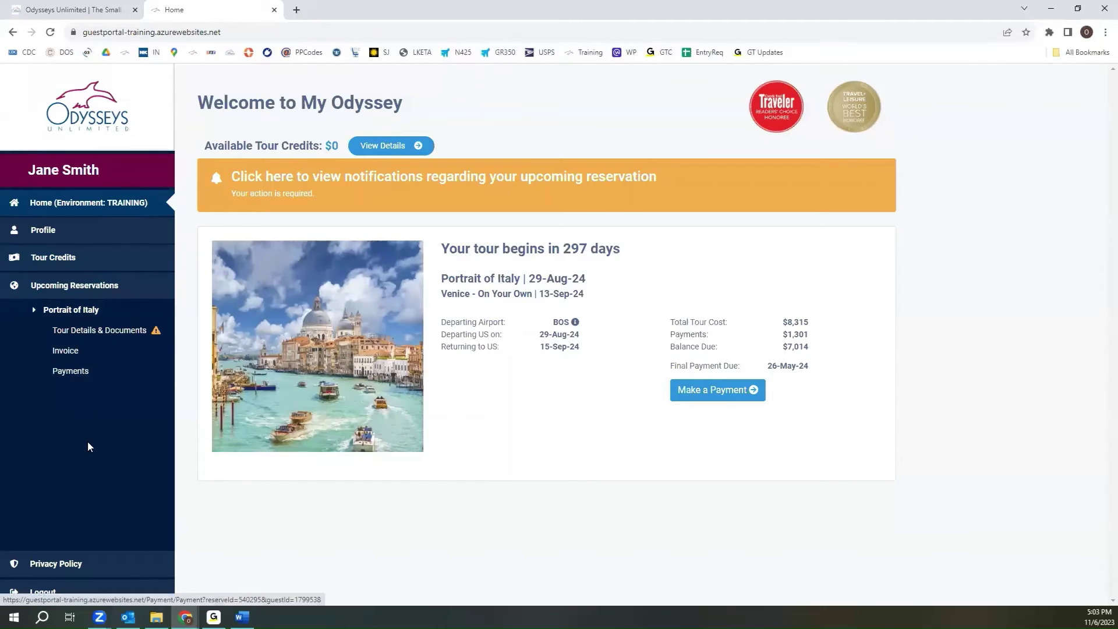
- On the guest Profile page, review the details and confirm the Health information
click(59, 239)
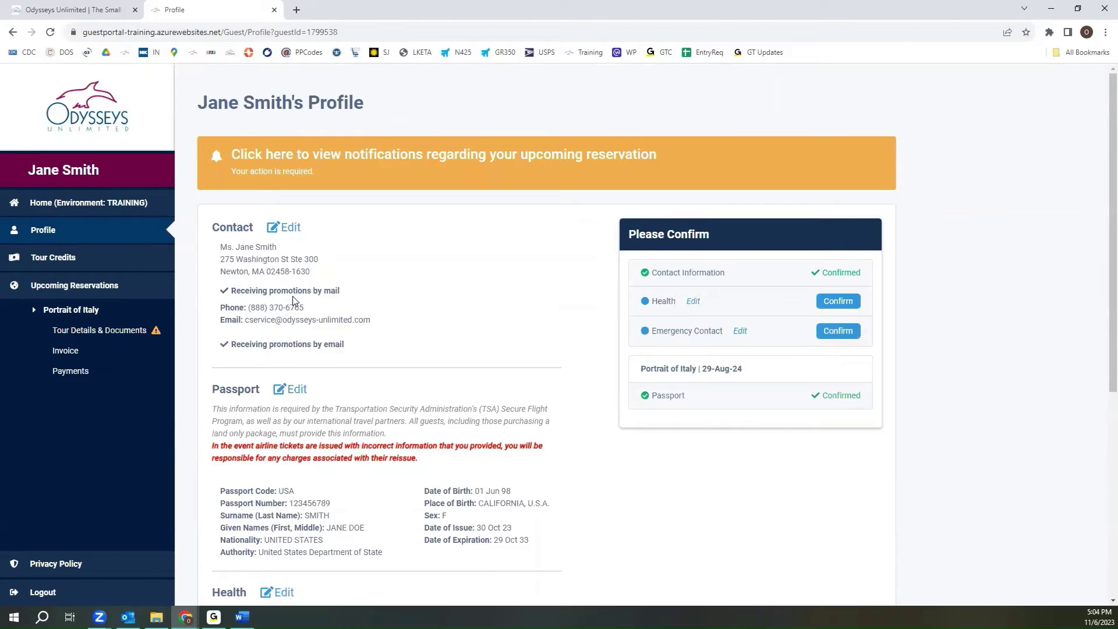
scroll(422, 336, down, 2)
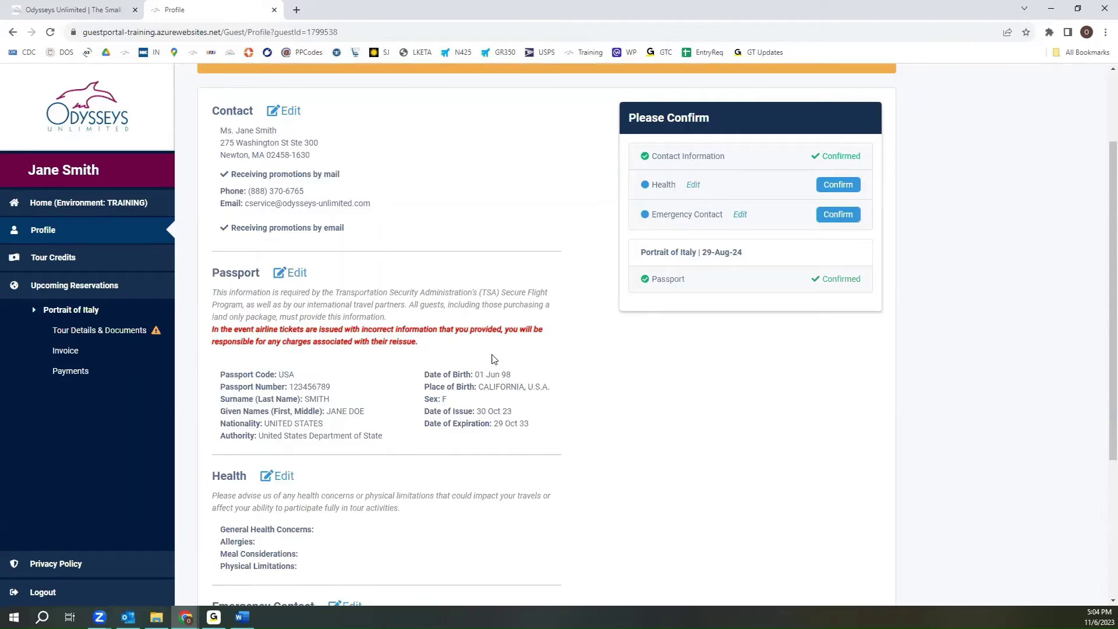
scroll(492, 359, down, 2)
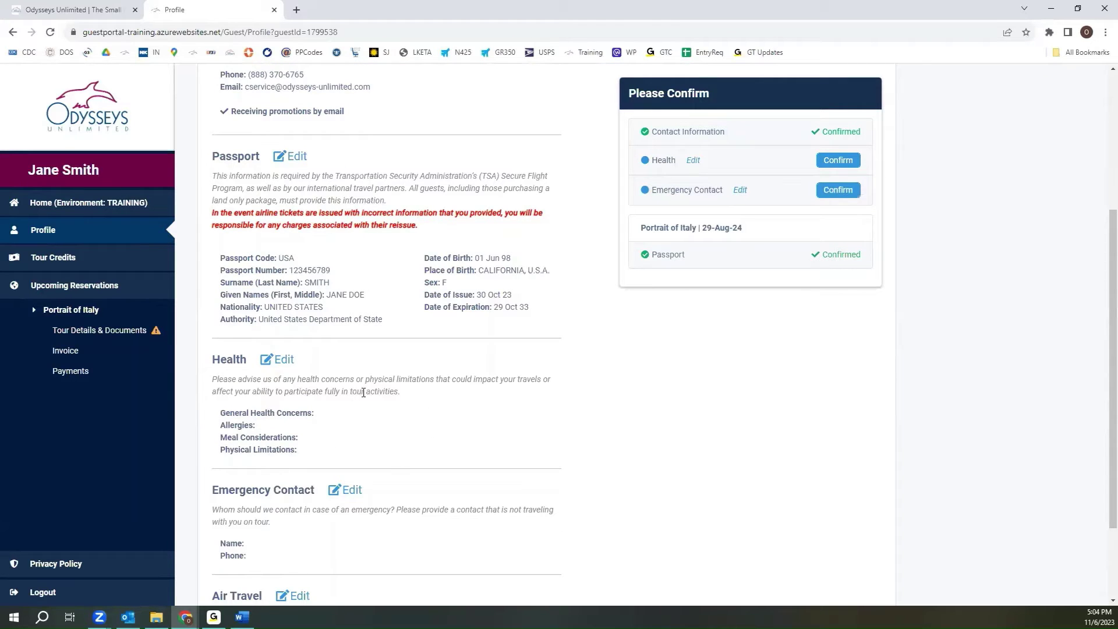
scroll(367, 393, down, 2)
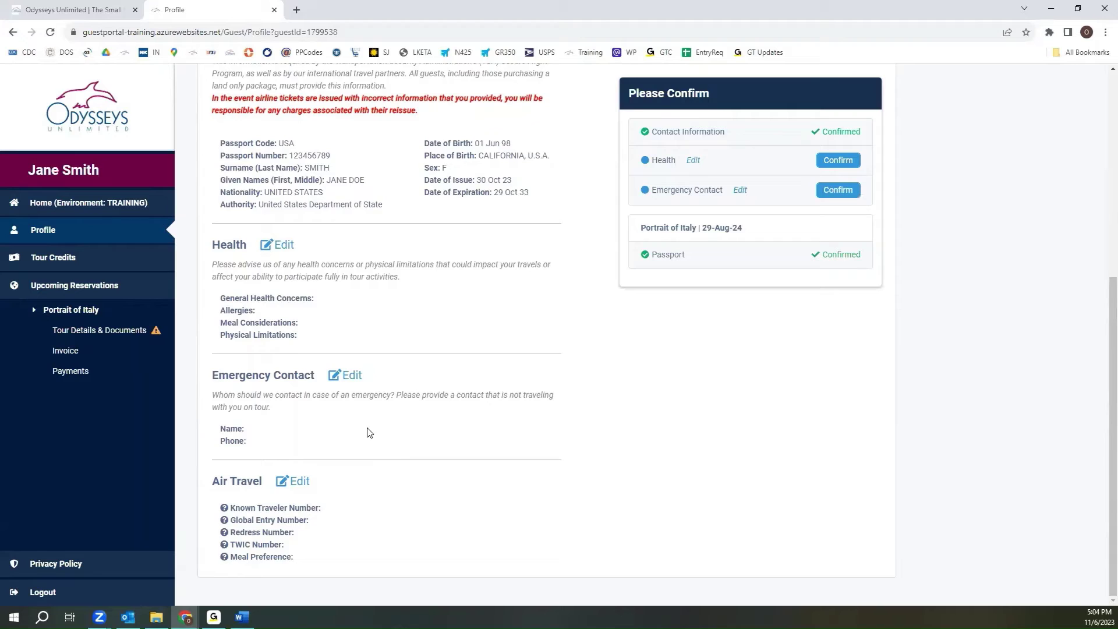
scroll(370, 432, up, 6)
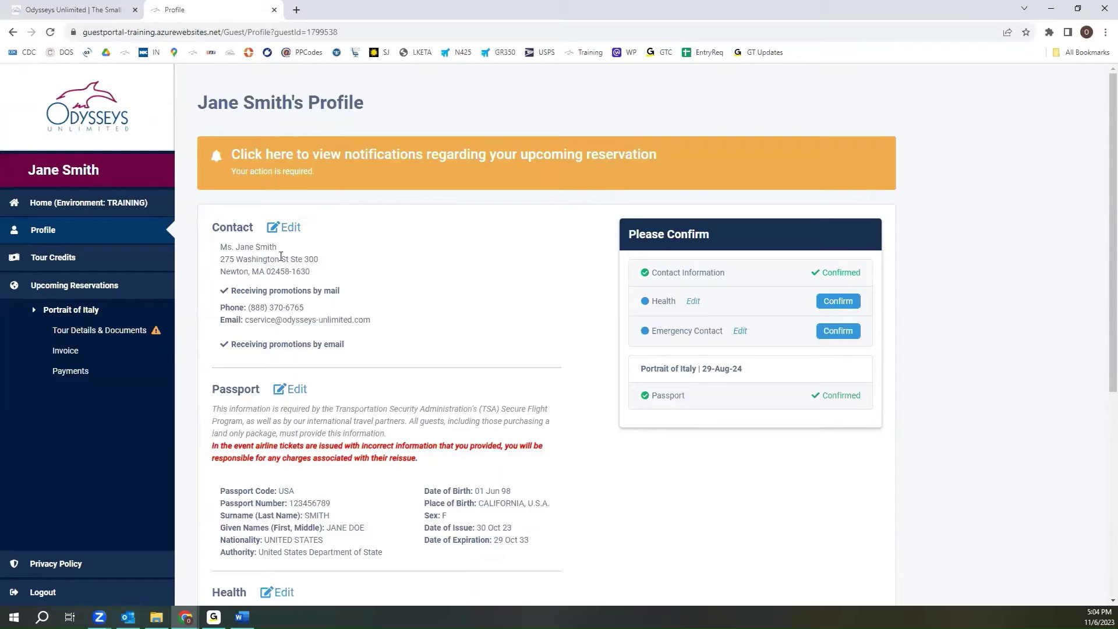
click(837, 303)
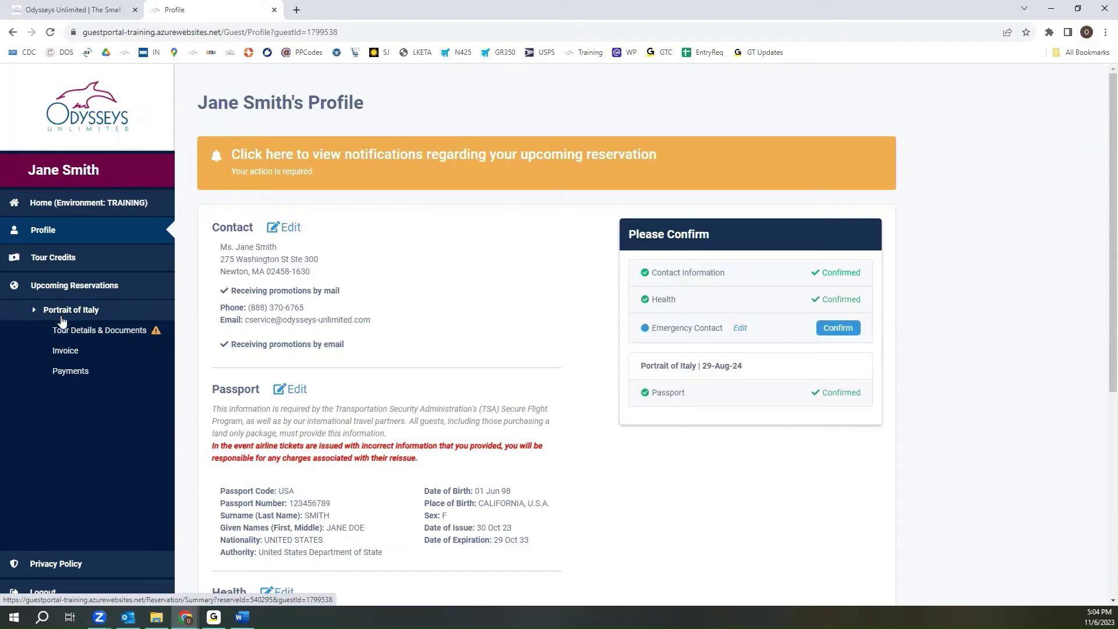
- Open Tour Details & Documents for Portrait of Italy and scroll down to Travel Documents
click(77, 327)
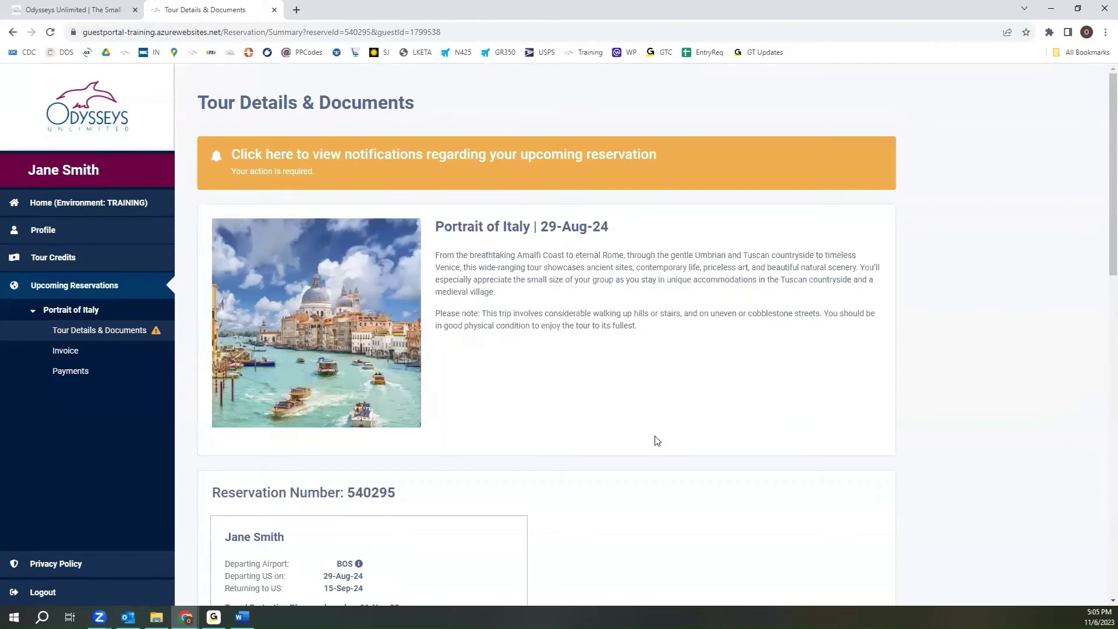
scroll(680, 434, down, 2)
scroll(681, 434, down, 1)
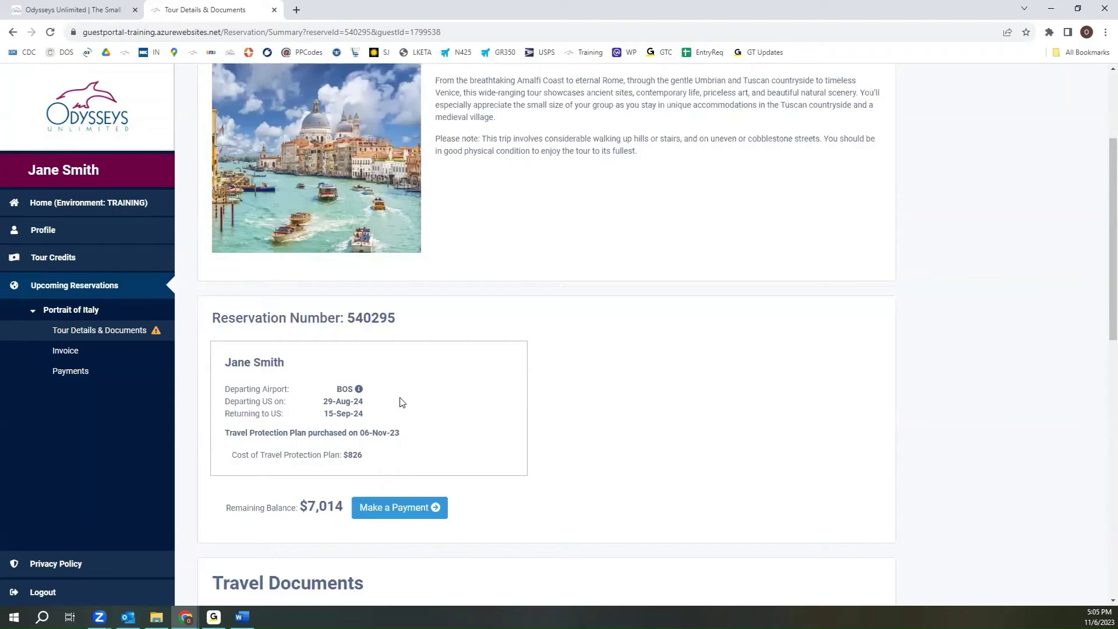
scroll(570, 441, down, 5)
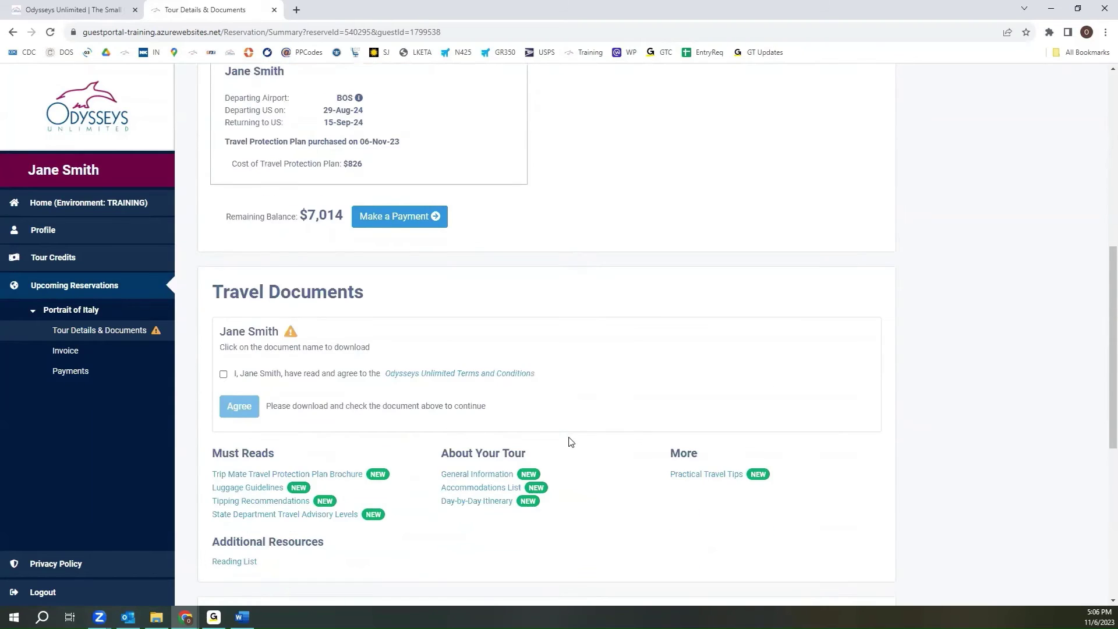
scroll(570, 442, down, 2)
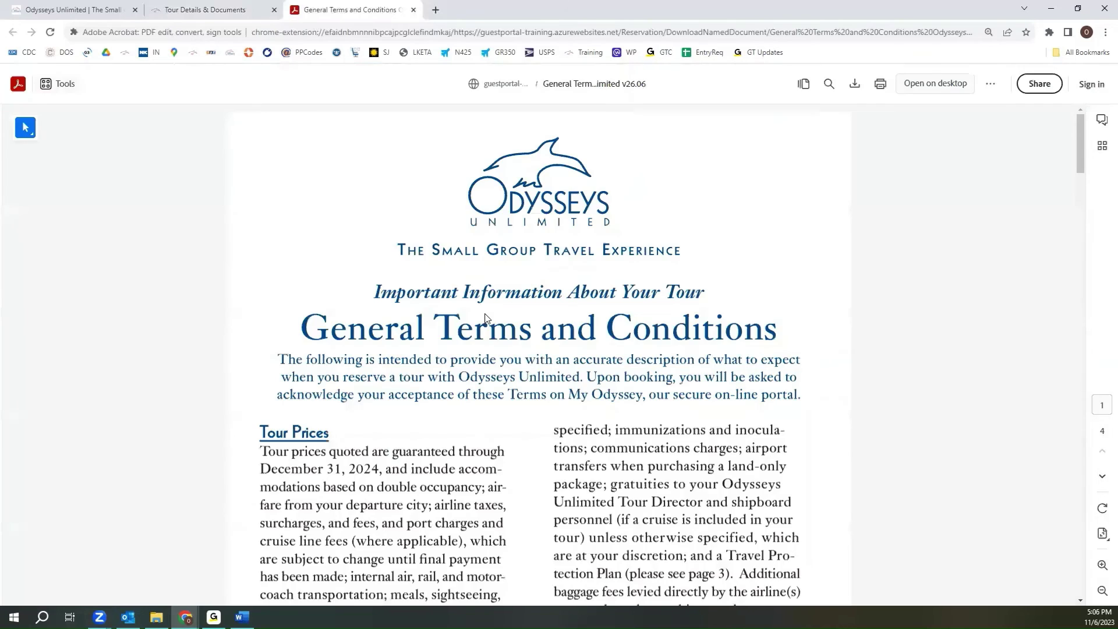
- Scroll through all four PDF pages down to the Binding Arbitration section
scroll(486, 318, down, 3)
scroll(486, 318, down, 7)
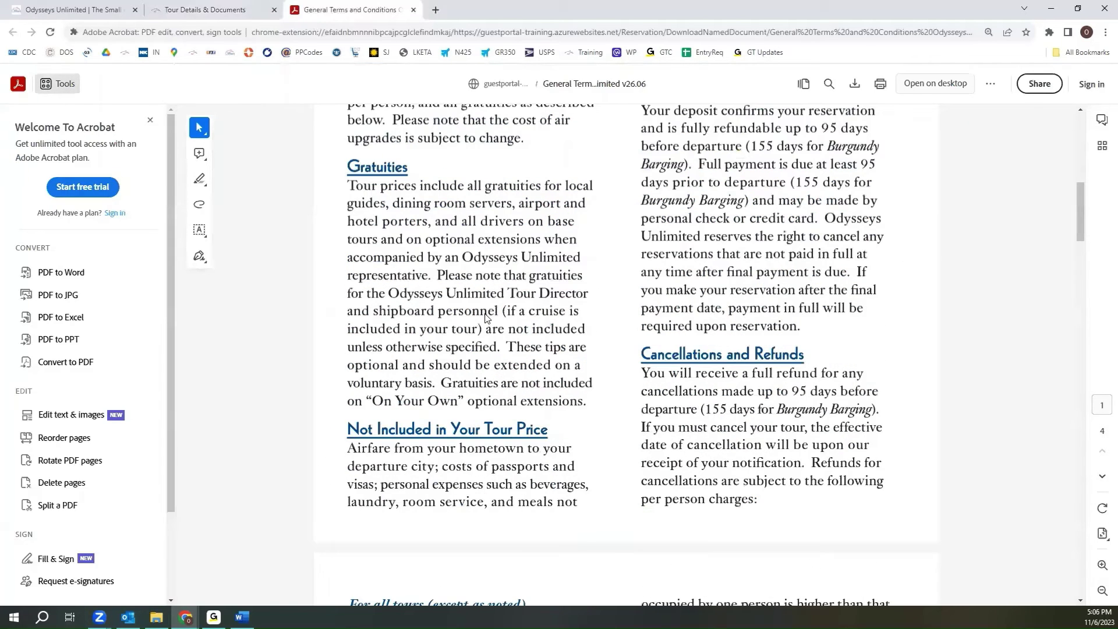
scroll(485, 317, down, 9)
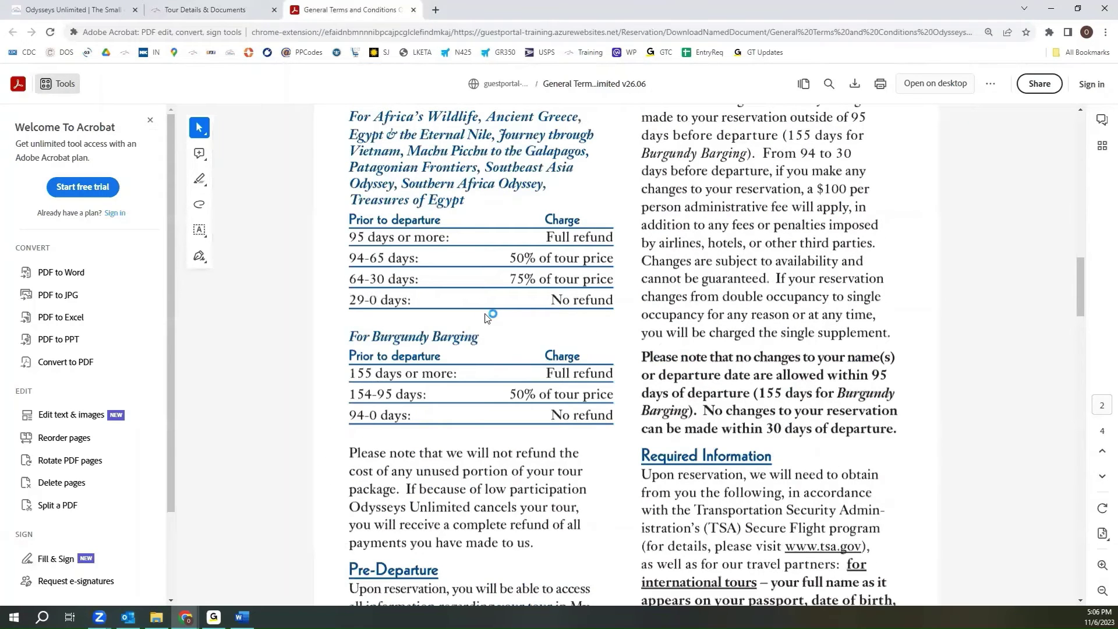
scroll(488, 317, down, 10)
scroll(487, 317, down, 8)
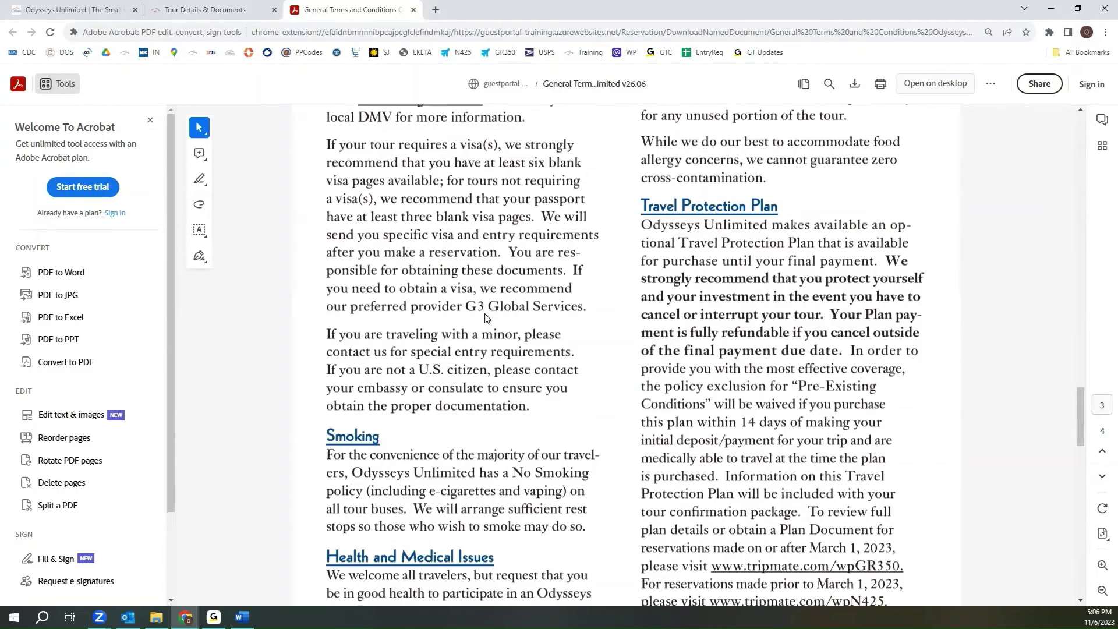
scroll(487, 317, down, 9)
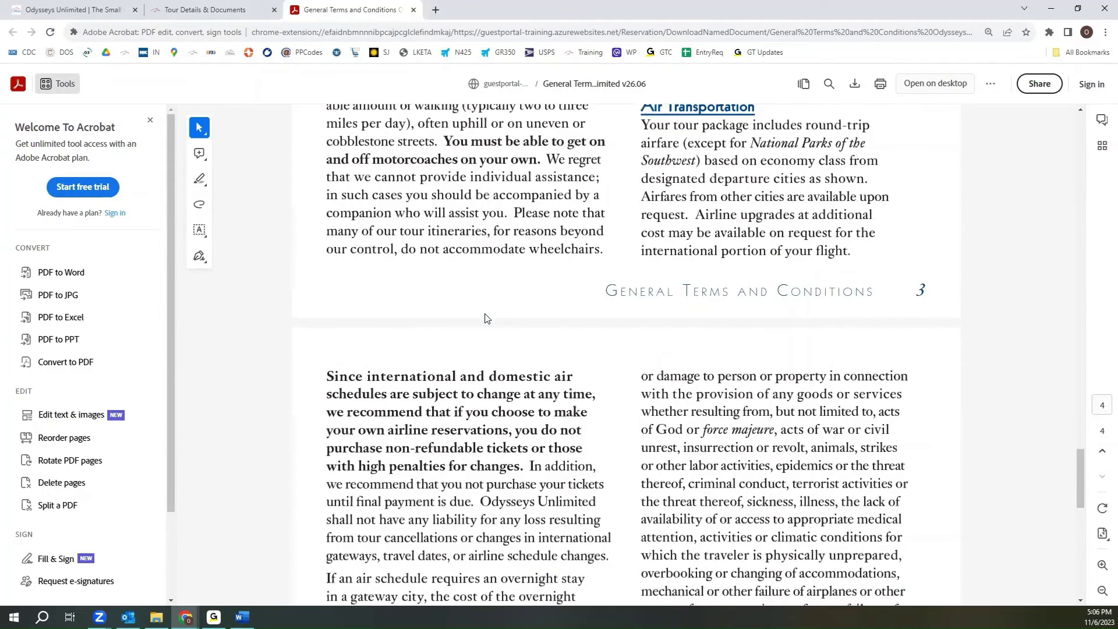
scroll(487, 317, down, 9)
scroll(487, 317, down, 4)
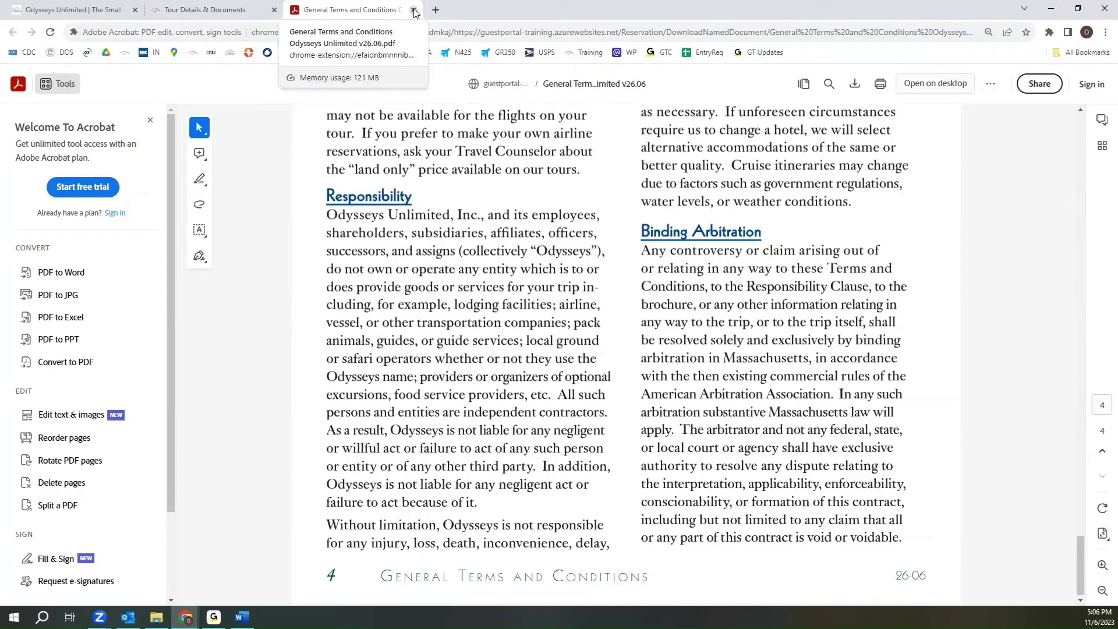
- Tick the Terms and Conditions statement, click Agree, and dismiss the changes-saved message
click(252, 17)
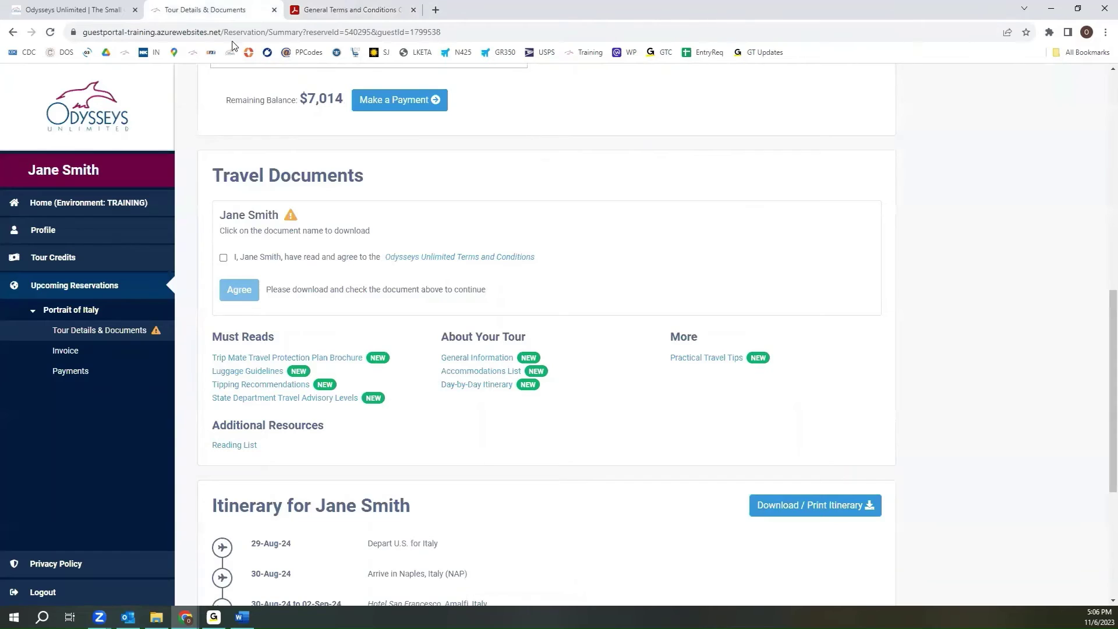
click(224, 259)
click(245, 295)
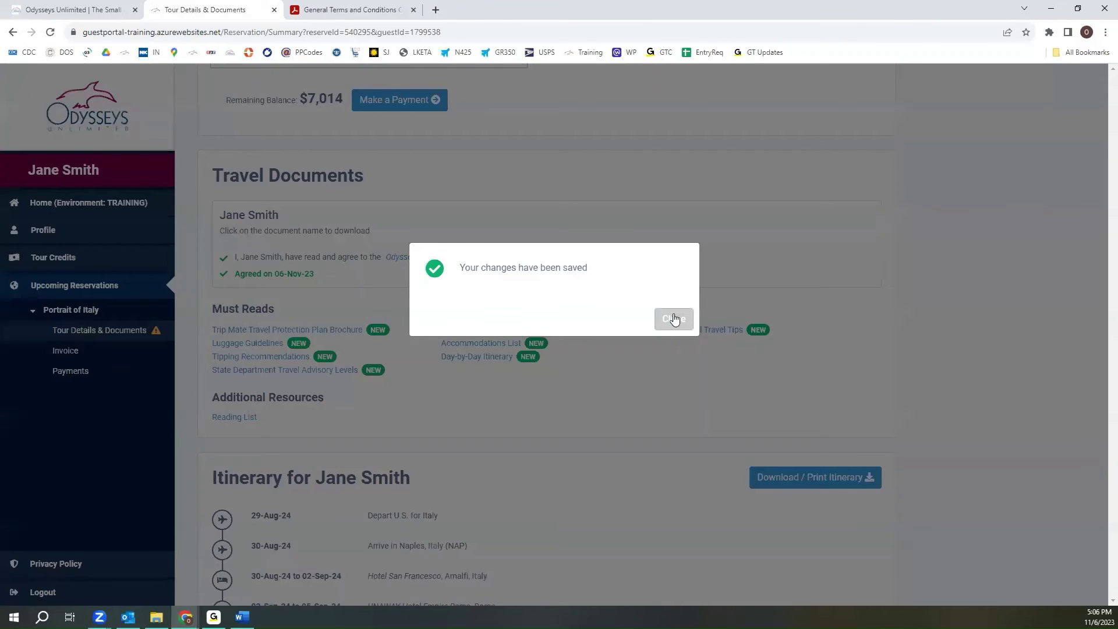
click(672, 318)
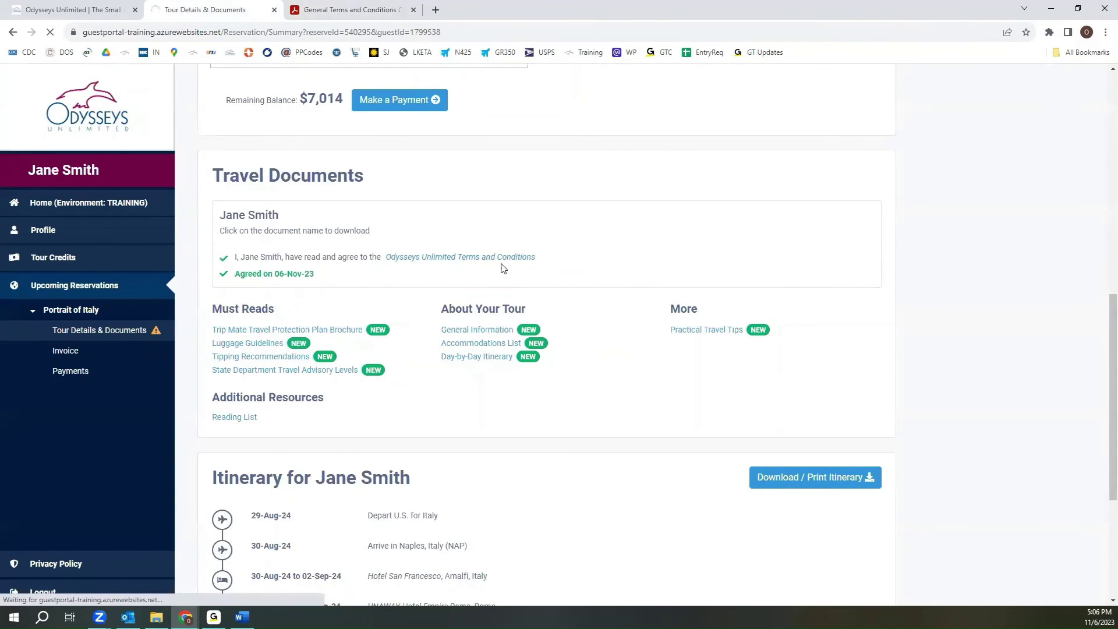
scroll(503, 269, down, 5)
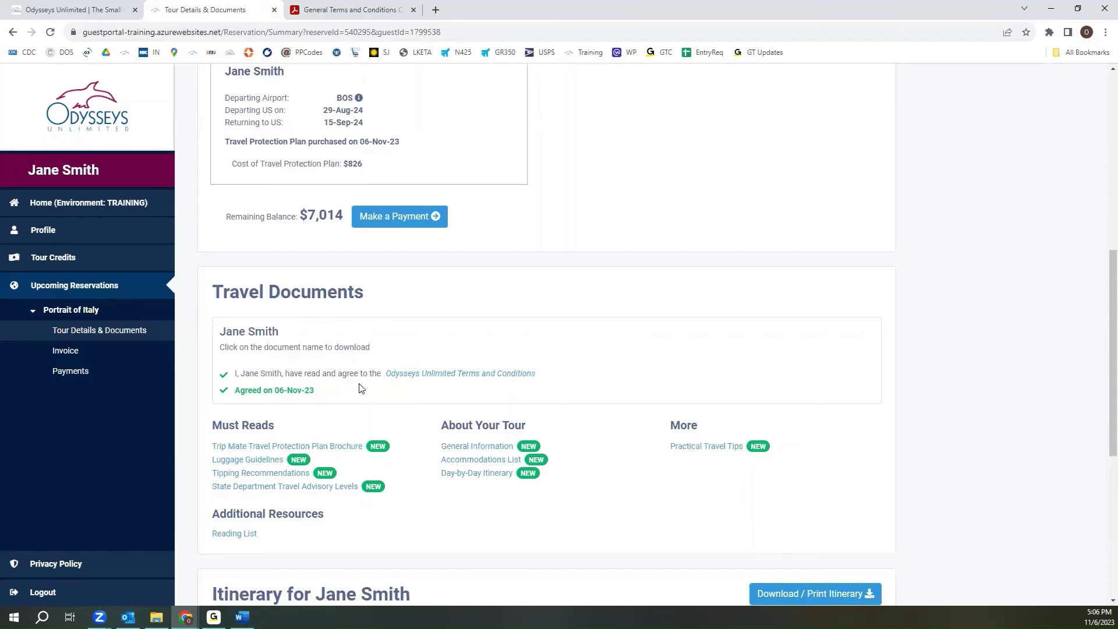
scroll(360, 389, down, 2)
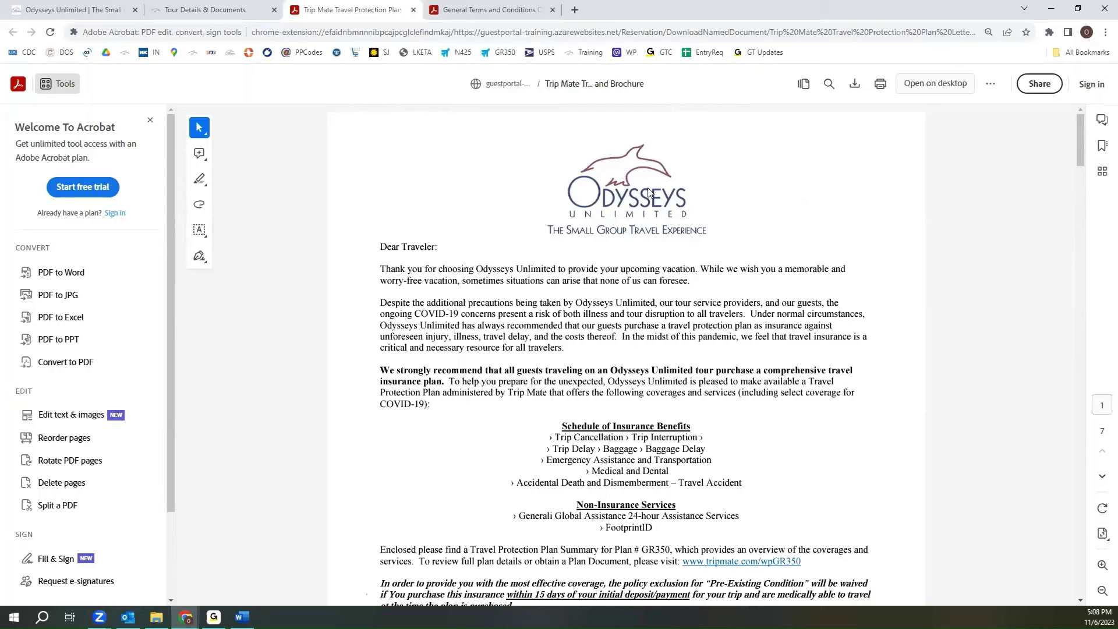
- Return to the Tour Details & Documents tab and scroll down to the Itinerary section
click(237, 14)
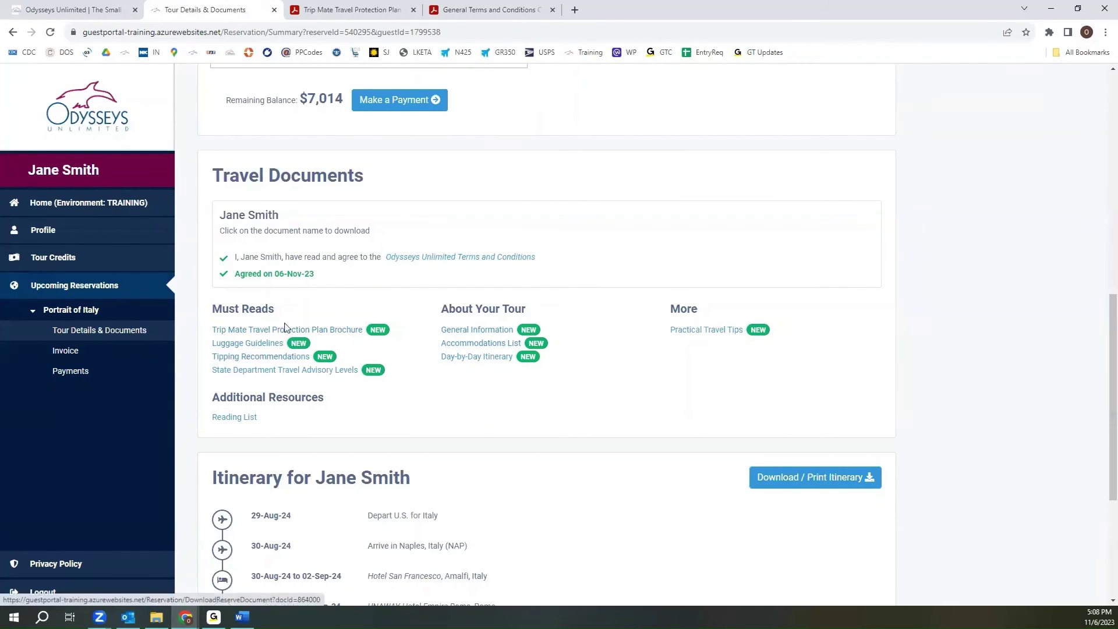
scroll(369, 414, down, 1)
scroll(369, 414, down, 3)
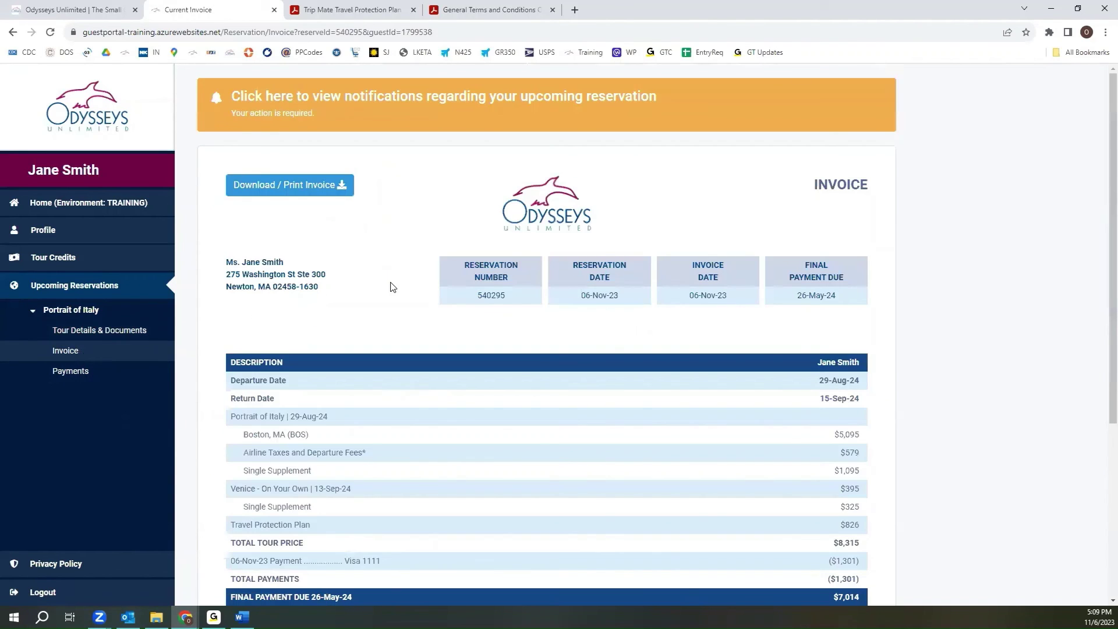
- Scroll through the invoice table listing the $8,315 tour price and $7,014 final payment
scroll(390, 285, down, 3)
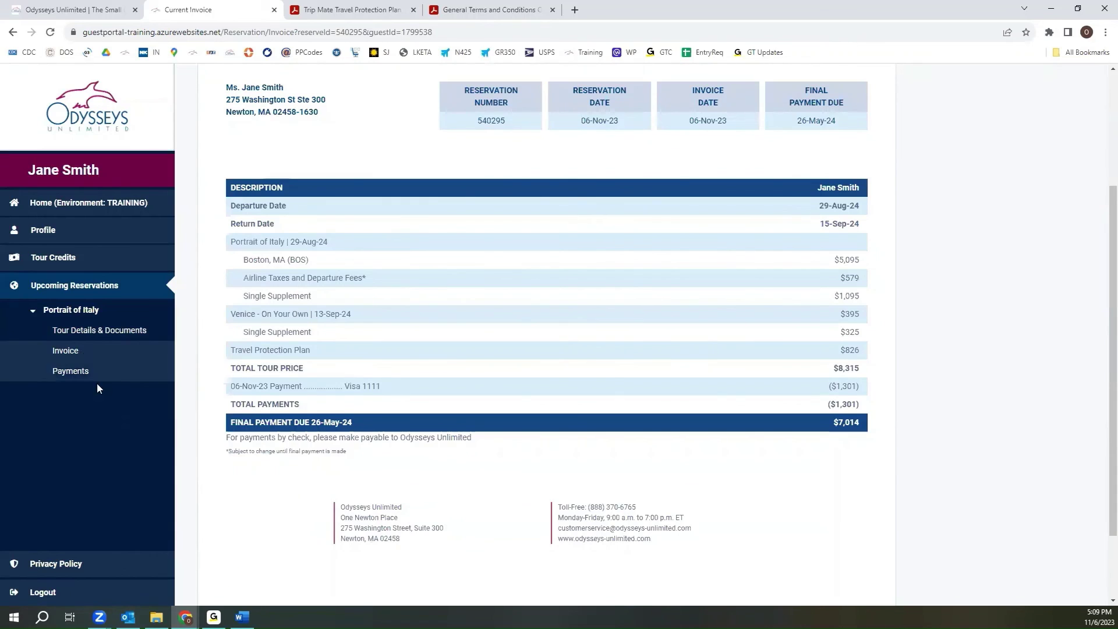
scroll(79, 379, up, 3)
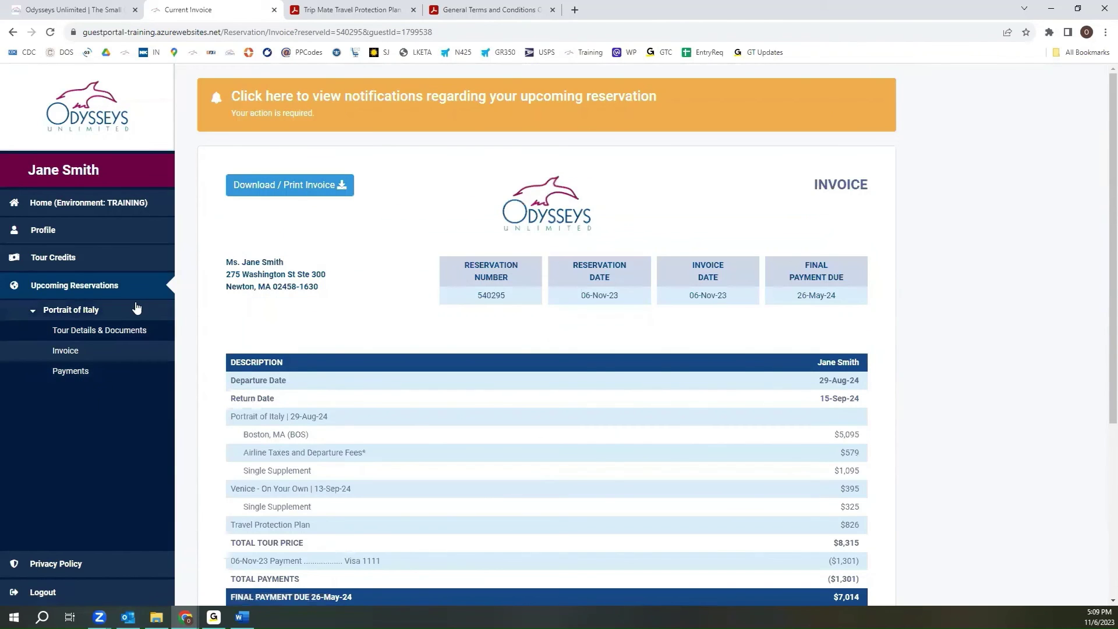
- On the Payments page, switch the payment from the $7,014 outstanding balance to Pay Other Amount
click(67, 374)
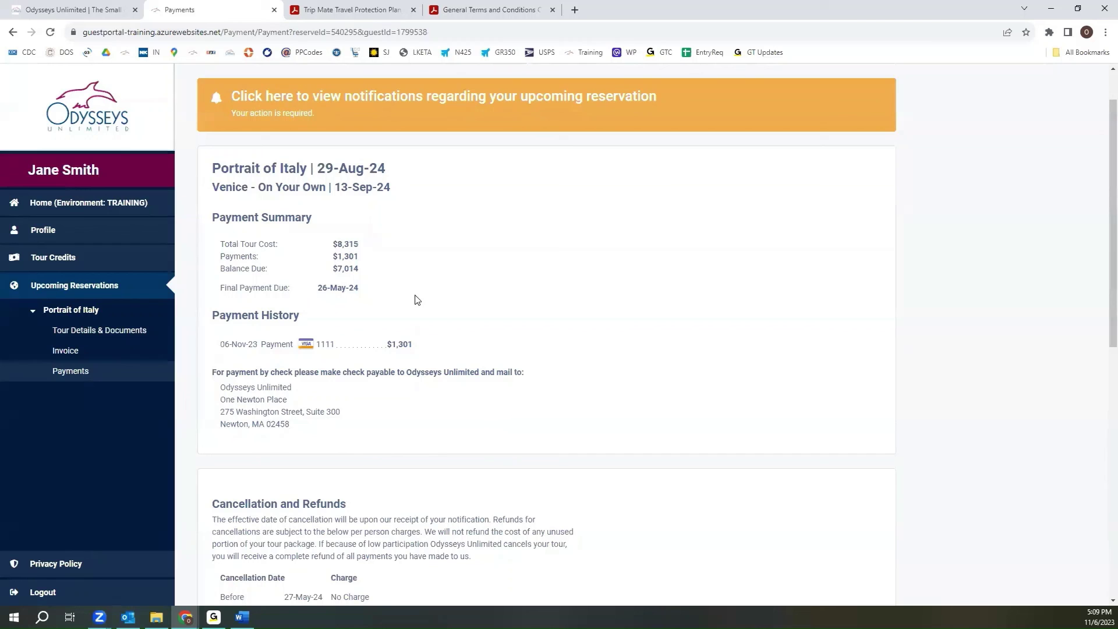
scroll(449, 297, down, 3)
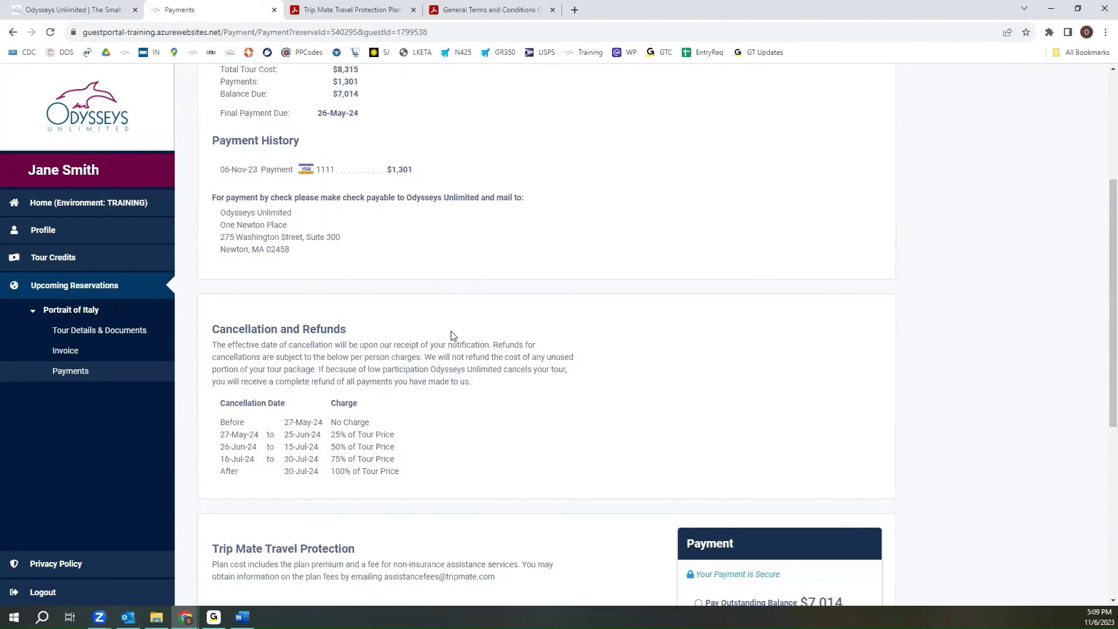
scroll(478, 356, down, 3)
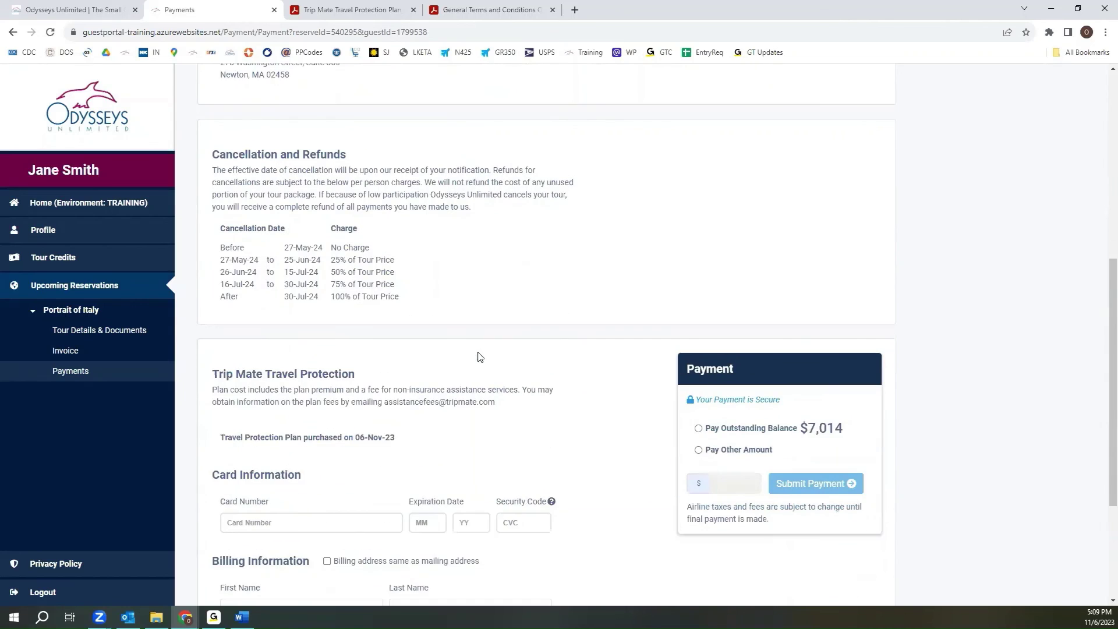
scroll(478, 356, down, 2)
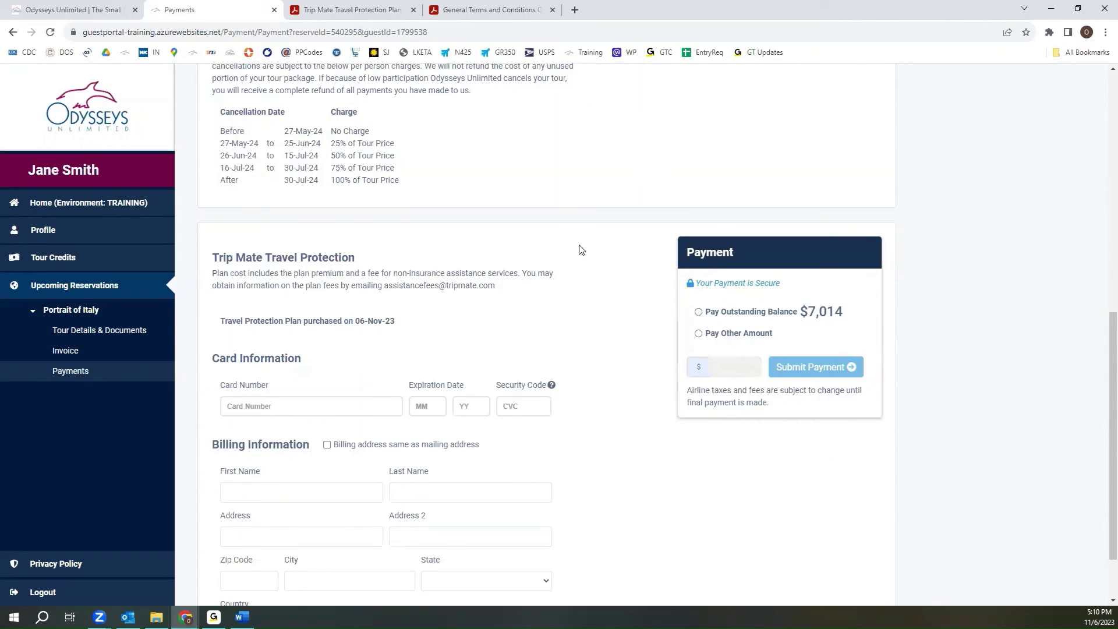
click(698, 312)
click(698, 334)
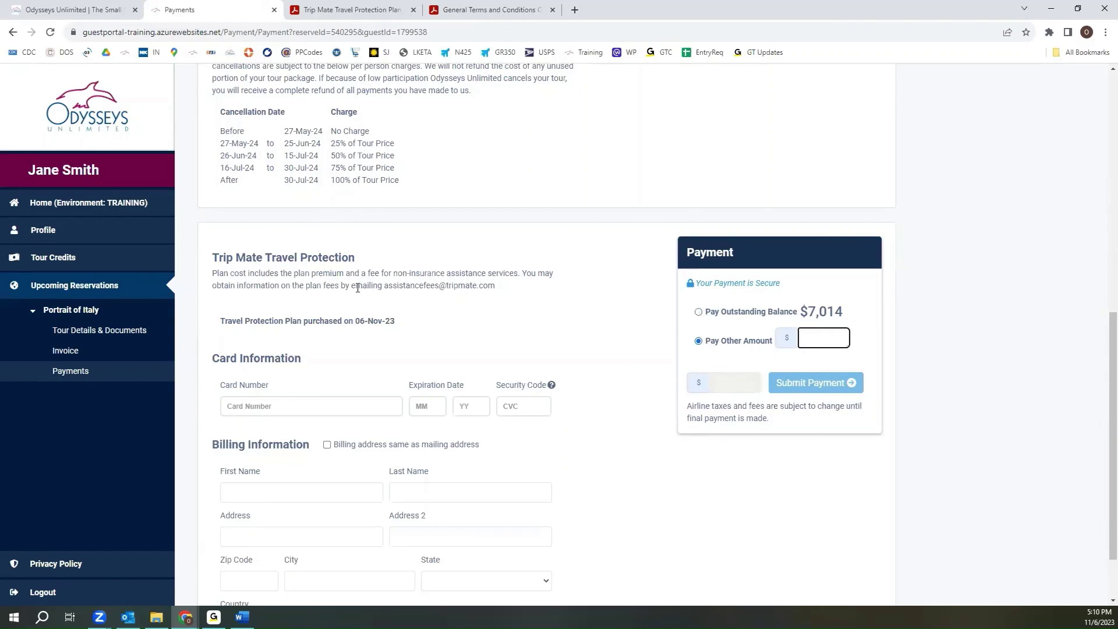